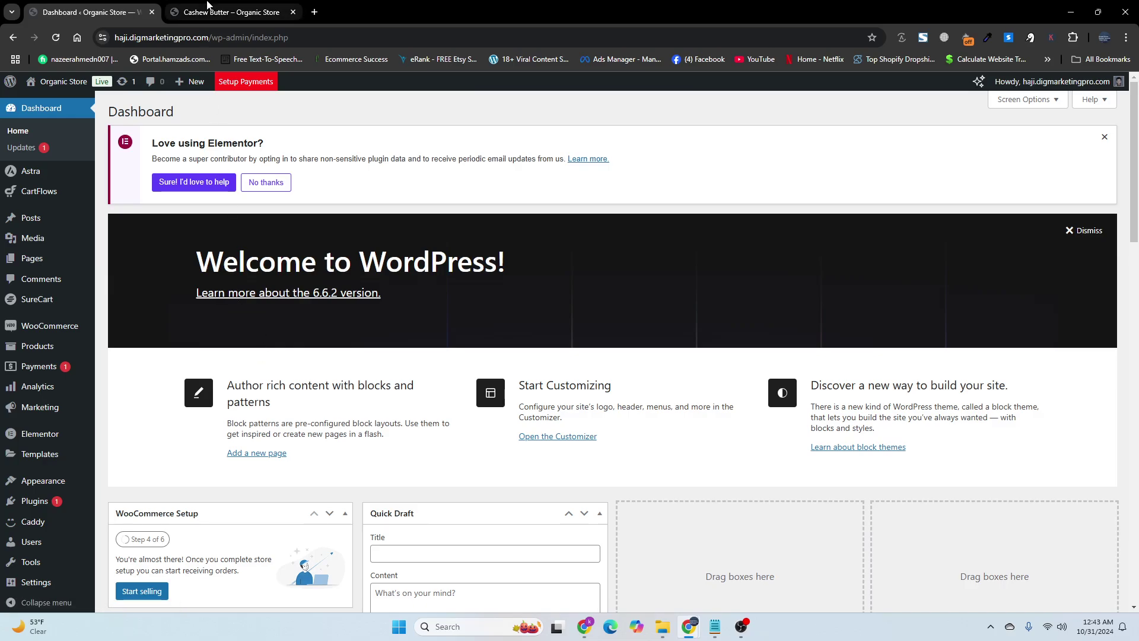
On the Cashew Butter product page, choose the Plain flavor, the 1kg size and the Glass Jar packaging
click(207, 6)
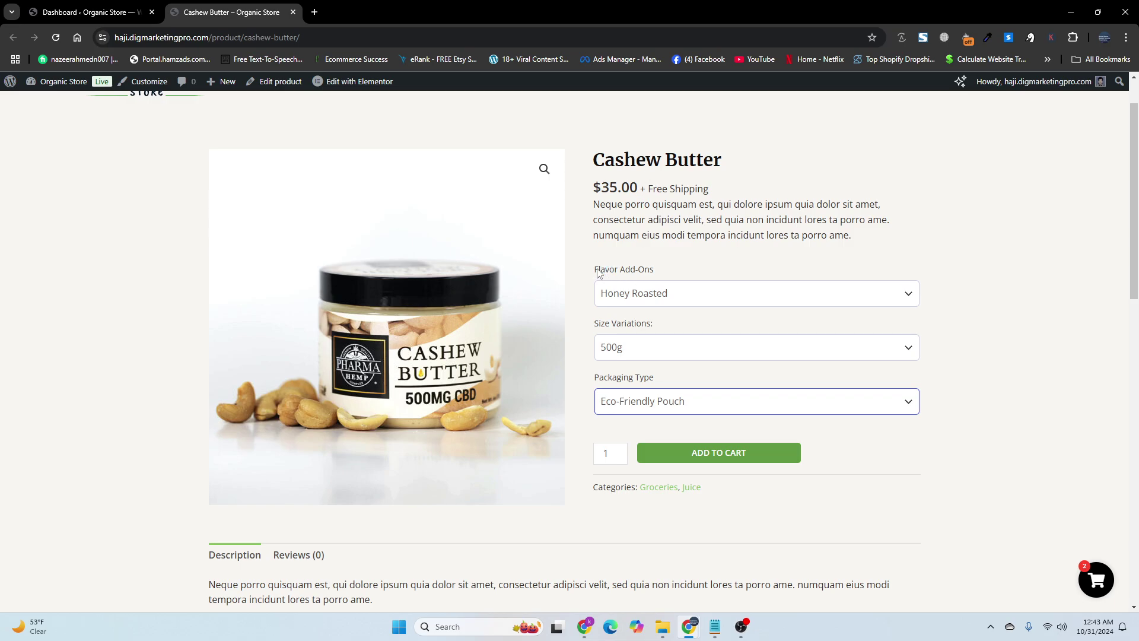
click(634, 293)
click(622, 317)
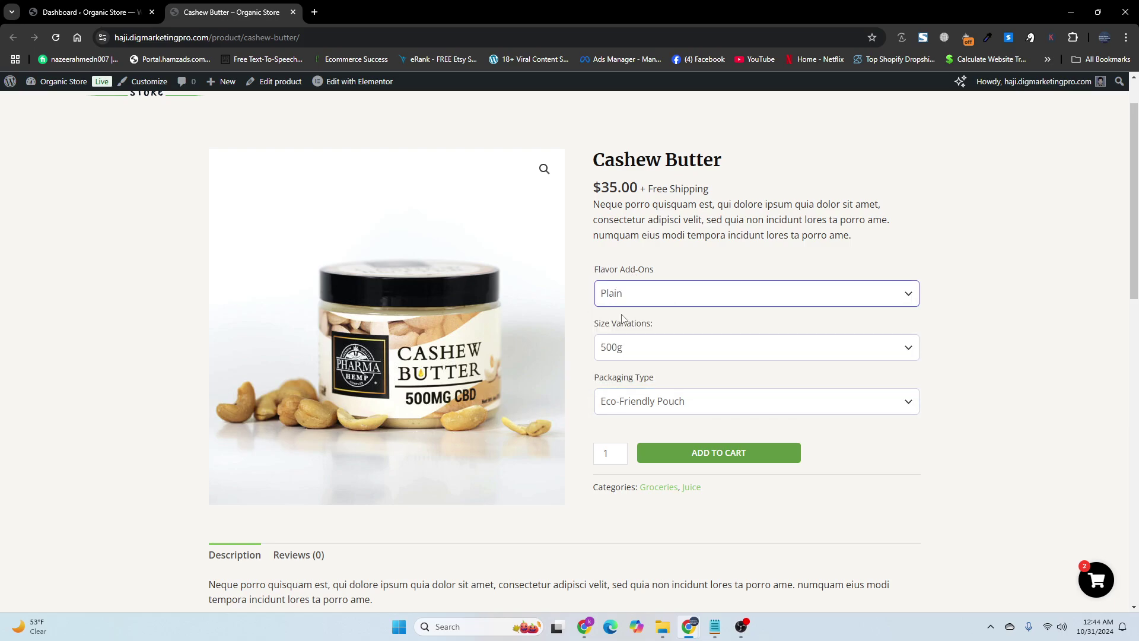
click(623, 356)
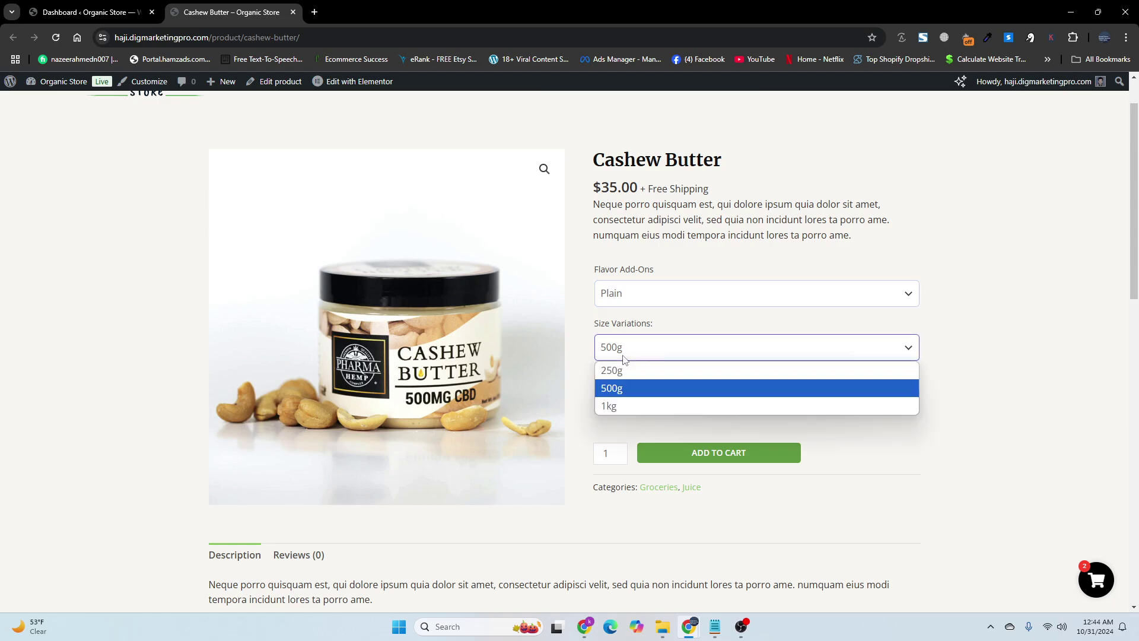
click(615, 406)
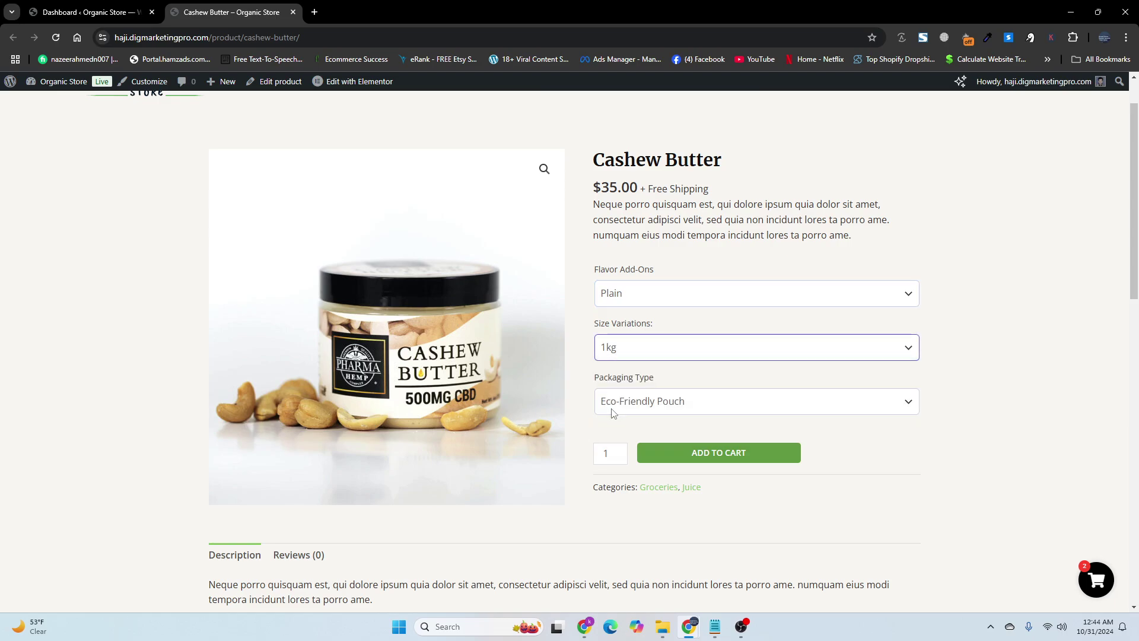
click(609, 408)
click(615, 423)
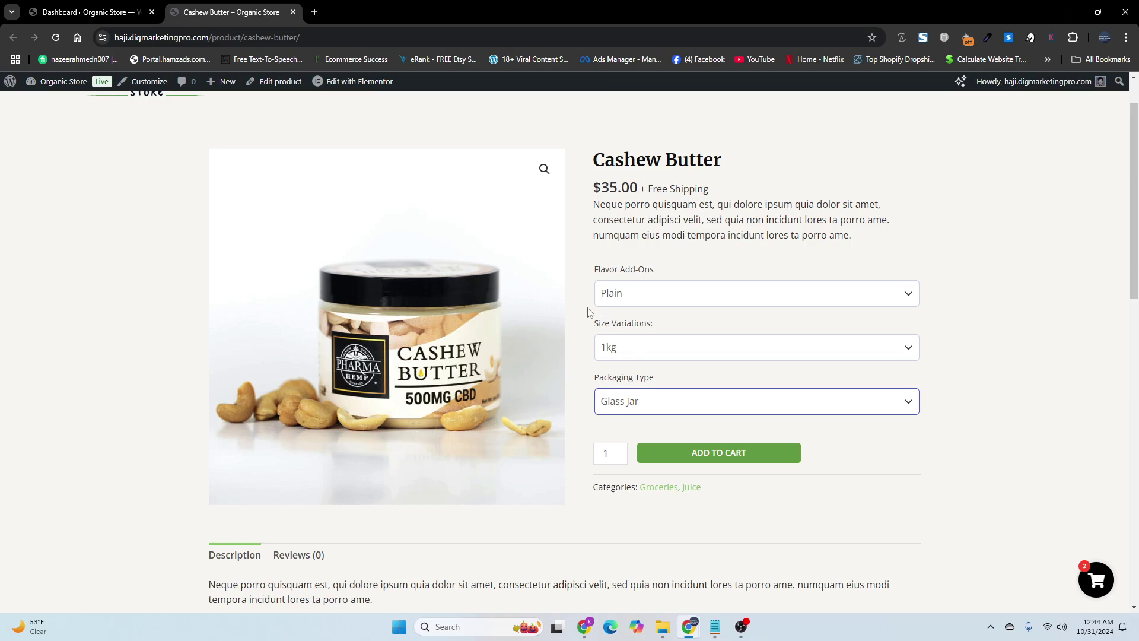
Return to the WordPress admin and search the directory of new plugins for "product addons"
click(76, 7)
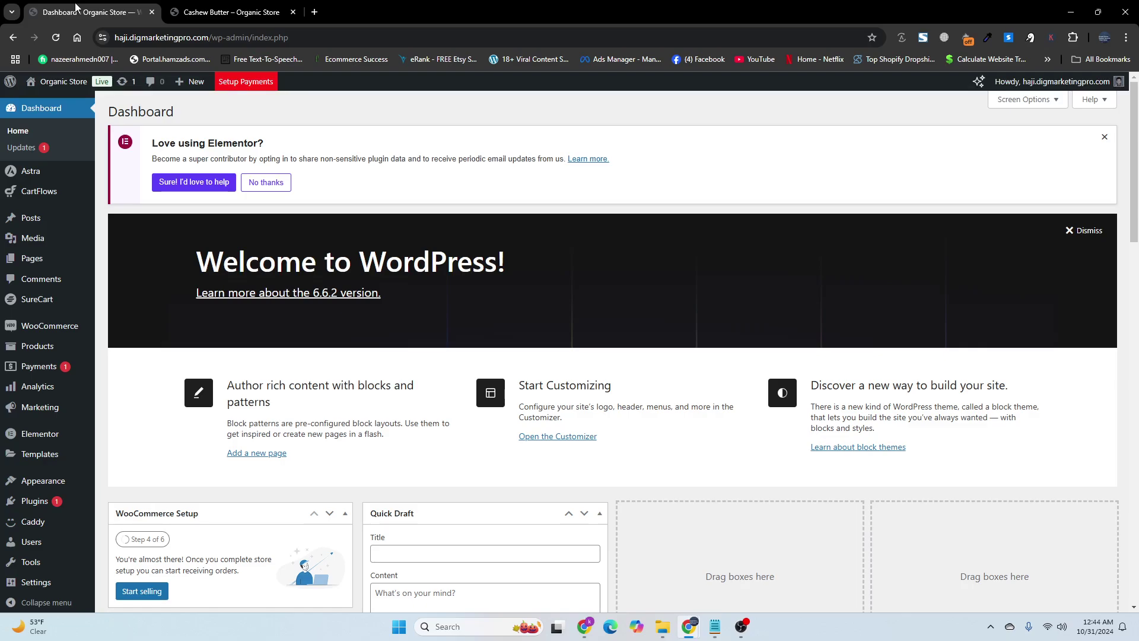
scroll(84, 229, down, 1)
mouse_move(40, 497)
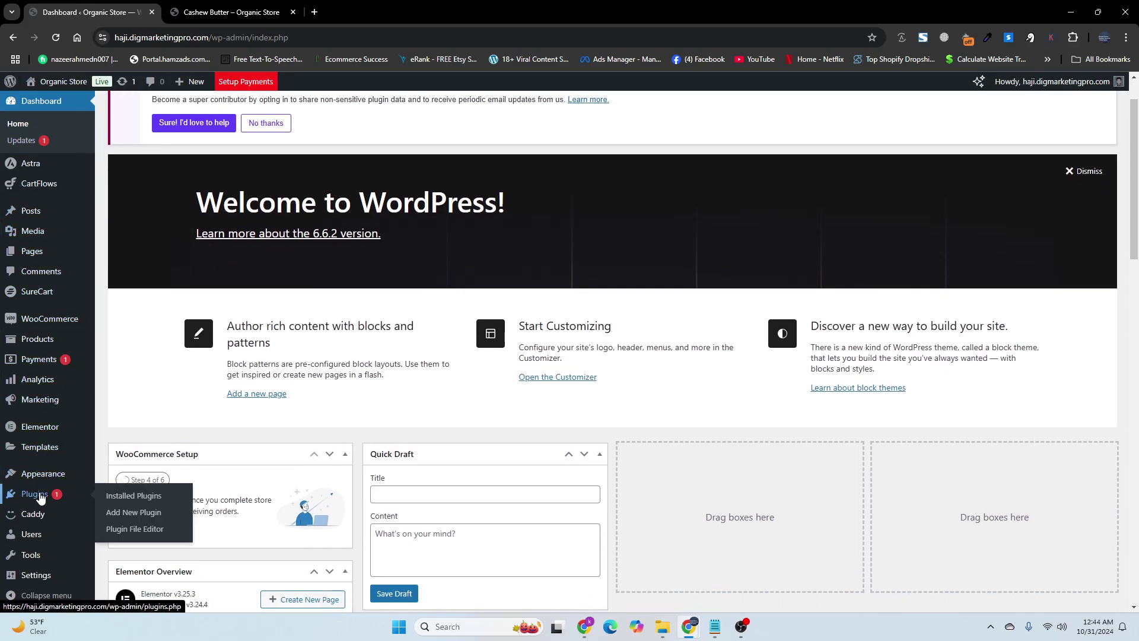
click(134, 513)
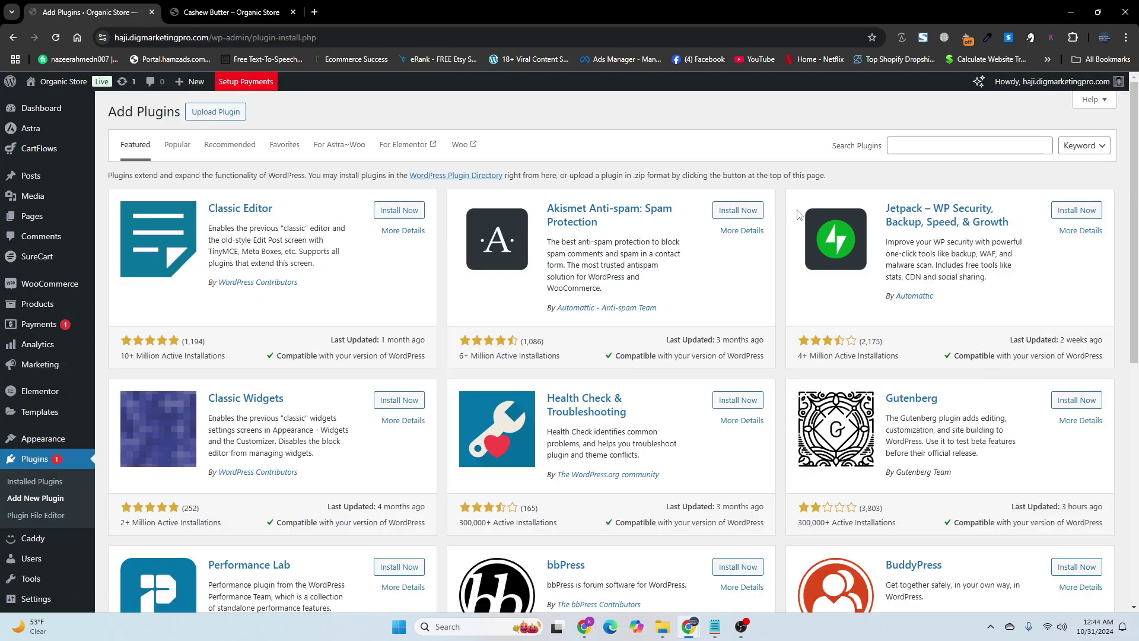
click(914, 149)
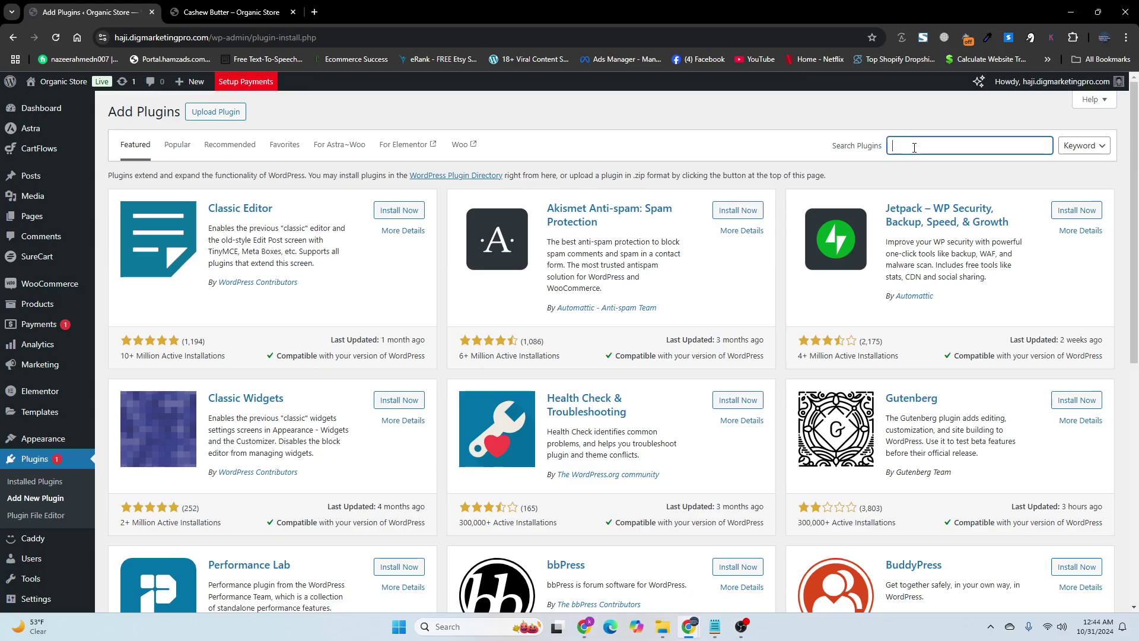
text(prod)
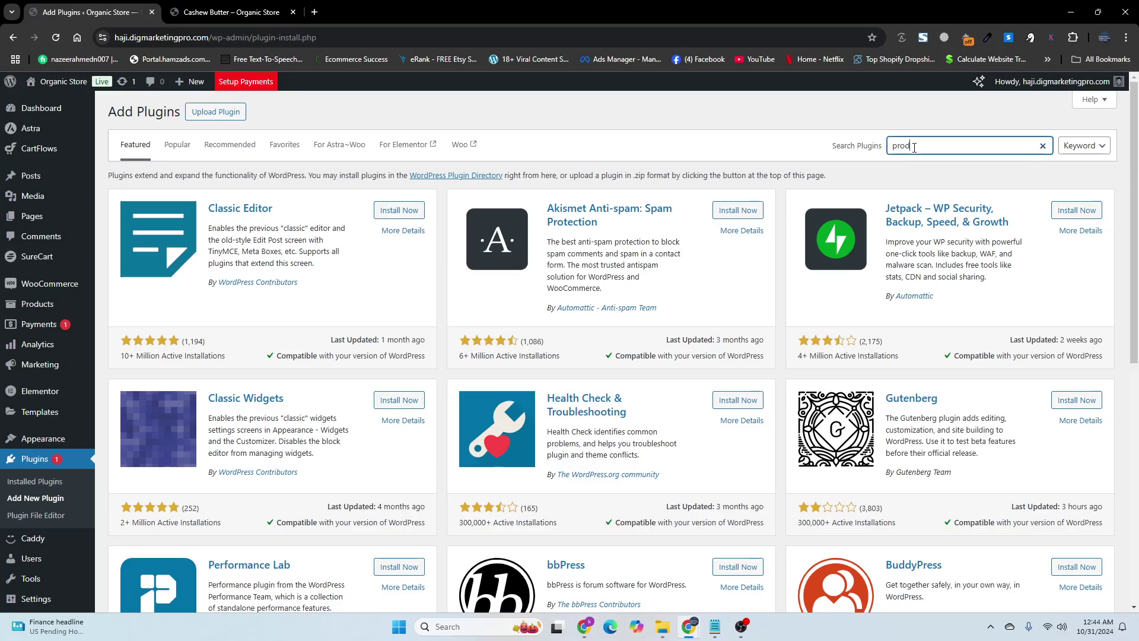
text(uct addons)
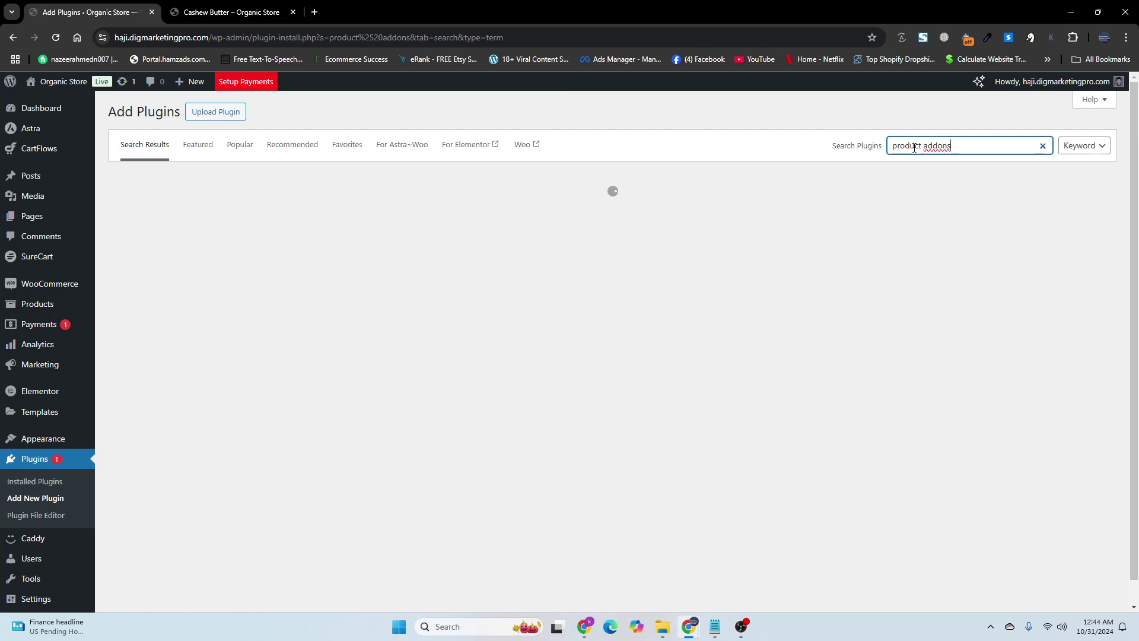
click(178, 5)
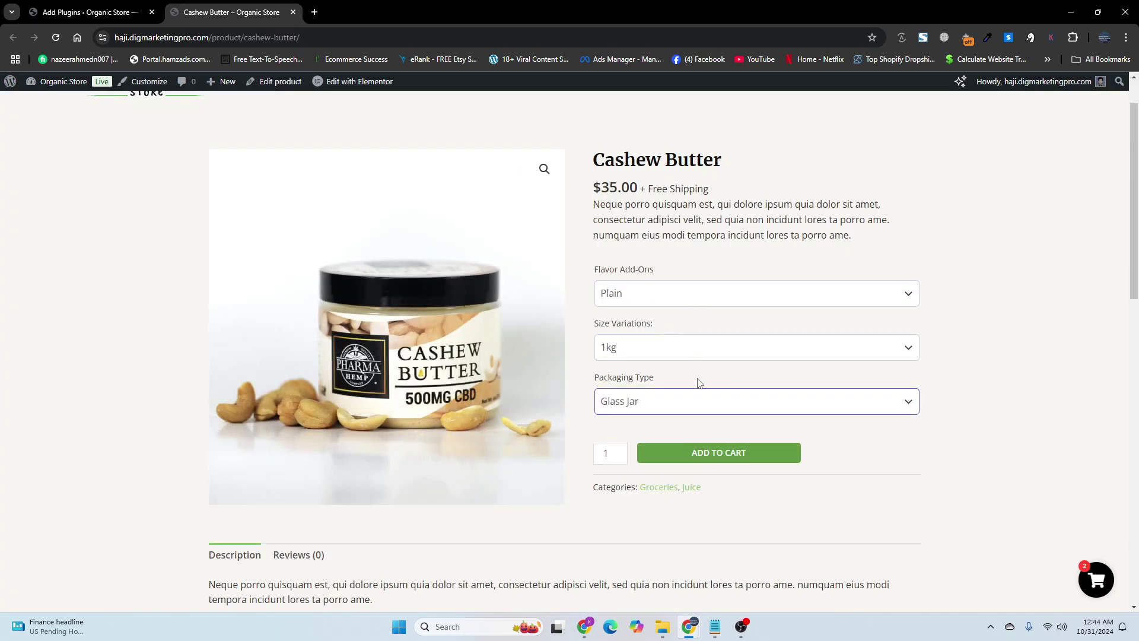
click(89, 12)
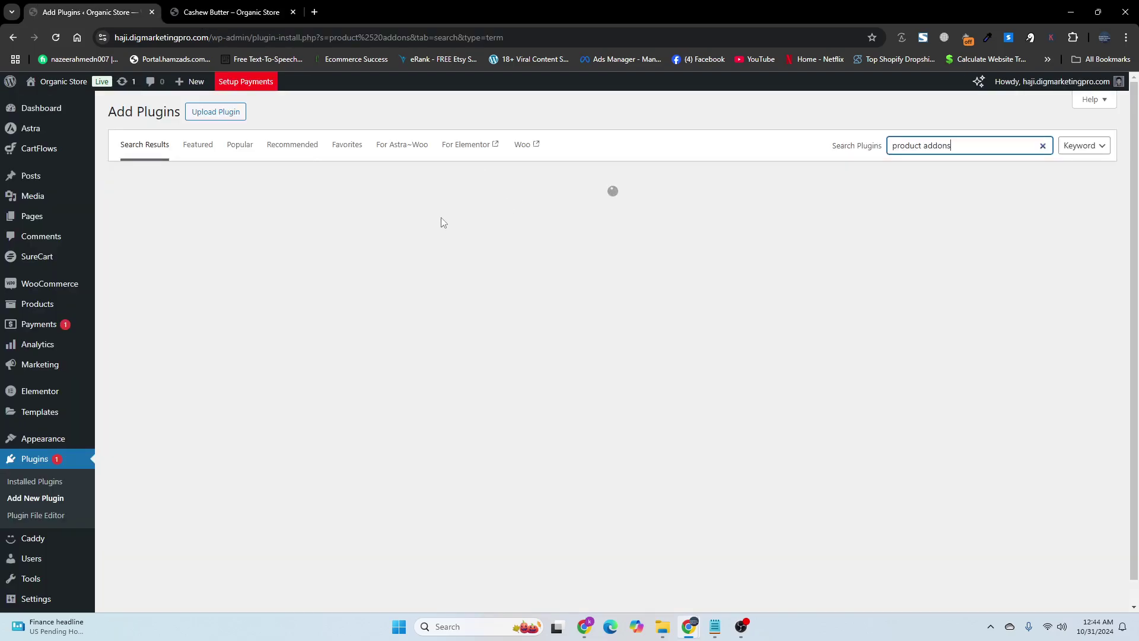
Install and activate the Acowebs plugin "Product Addons for Woocommerce – Product Options with Custom Fields"
scroll(325, 254, down, 4)
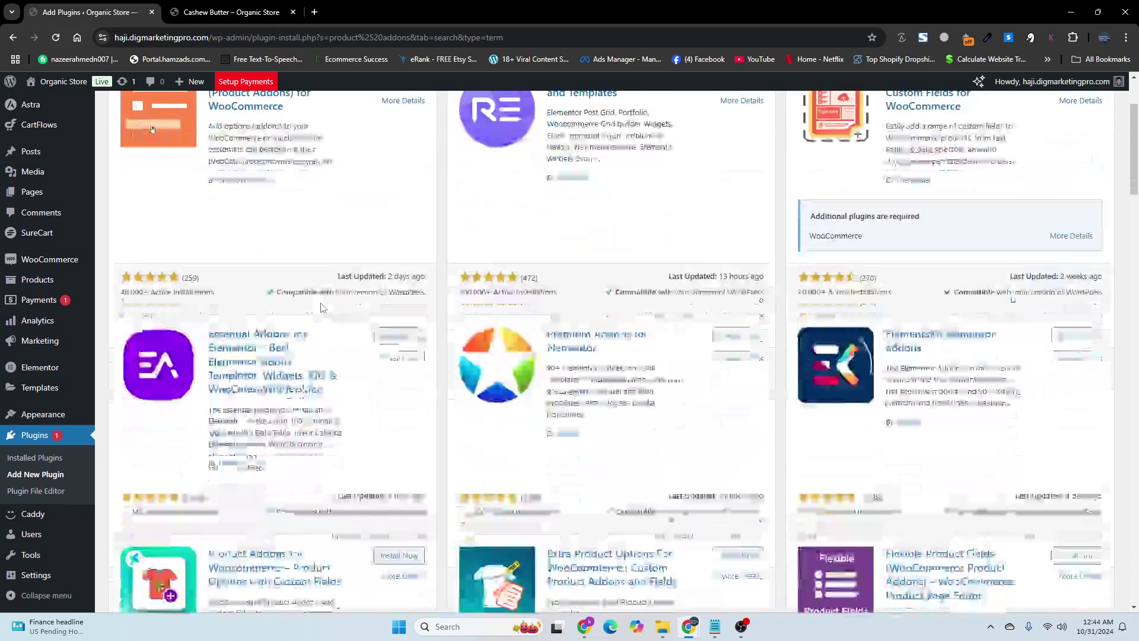
scroll(268, 354, down, 2)
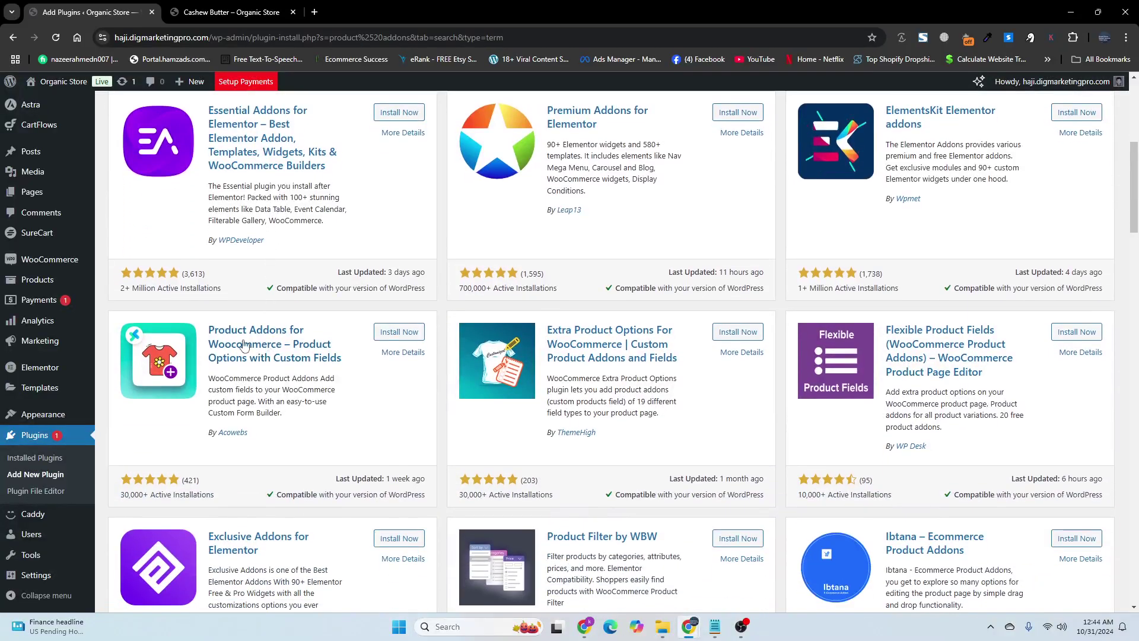
scroll(210, 237, down, 2)
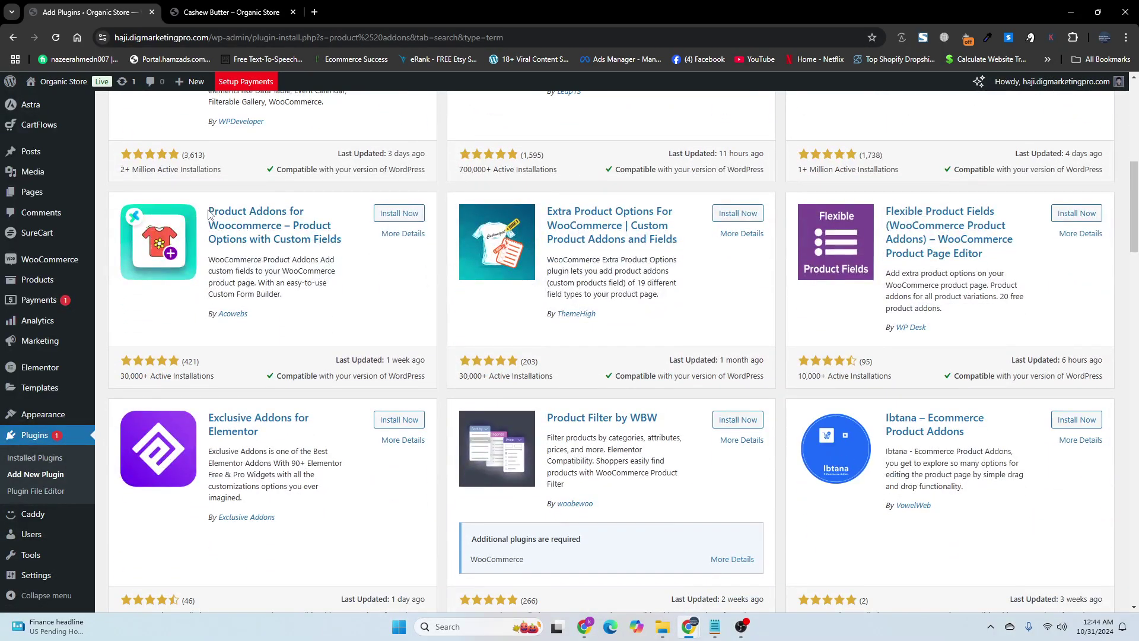
click(396, 213)
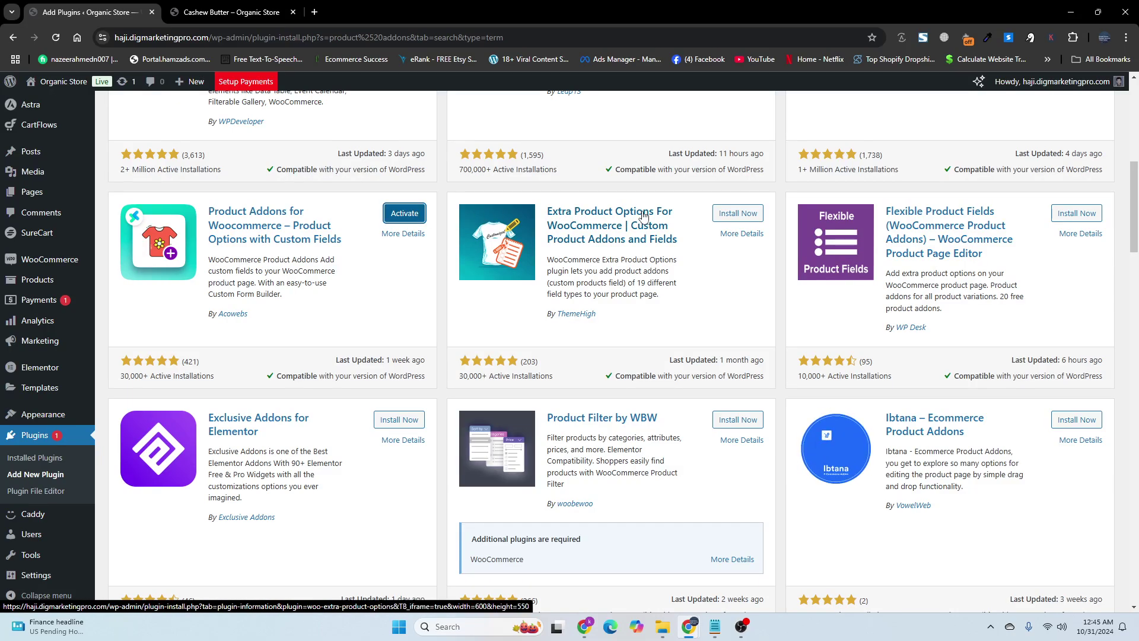
scroll(374, 285, up, 2)
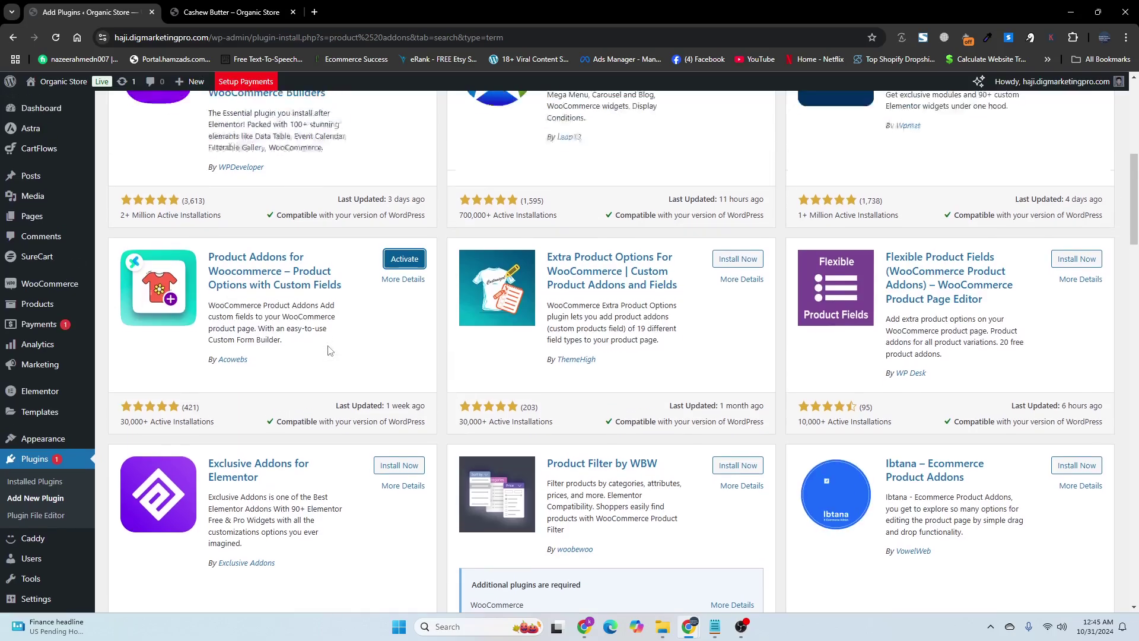
click(406, 336)
scroll(368, 418, up, 5)
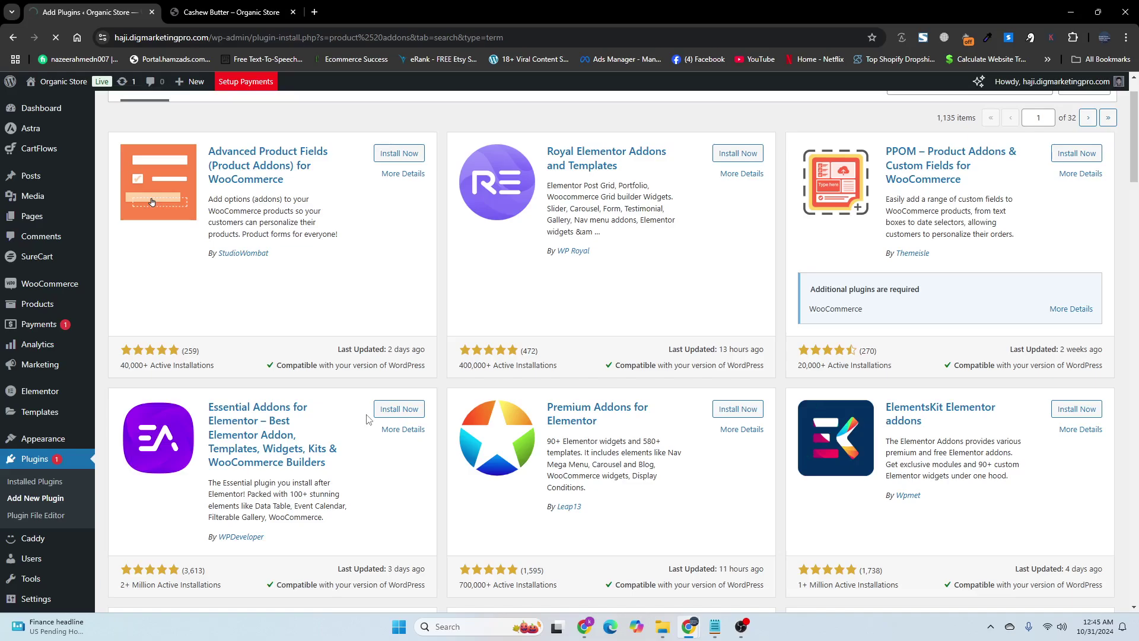
scroll(368, 419, down, 2)
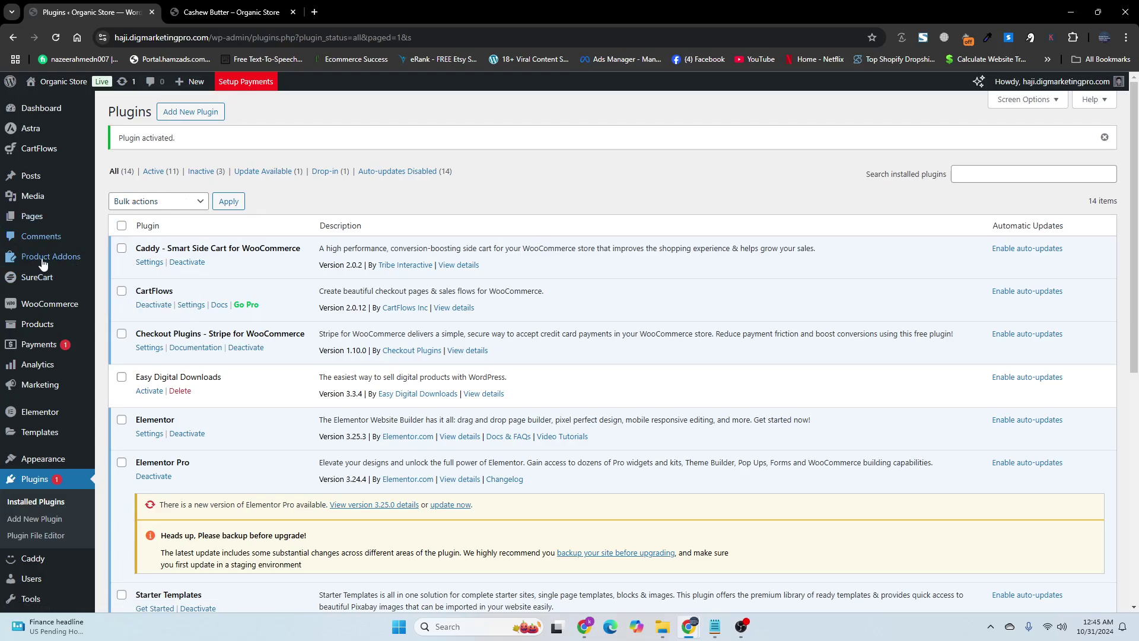
Open the Product Addons forms list and compare the existing form's assigned product with the Cashew Butter store page
mouse_move(66, 260)
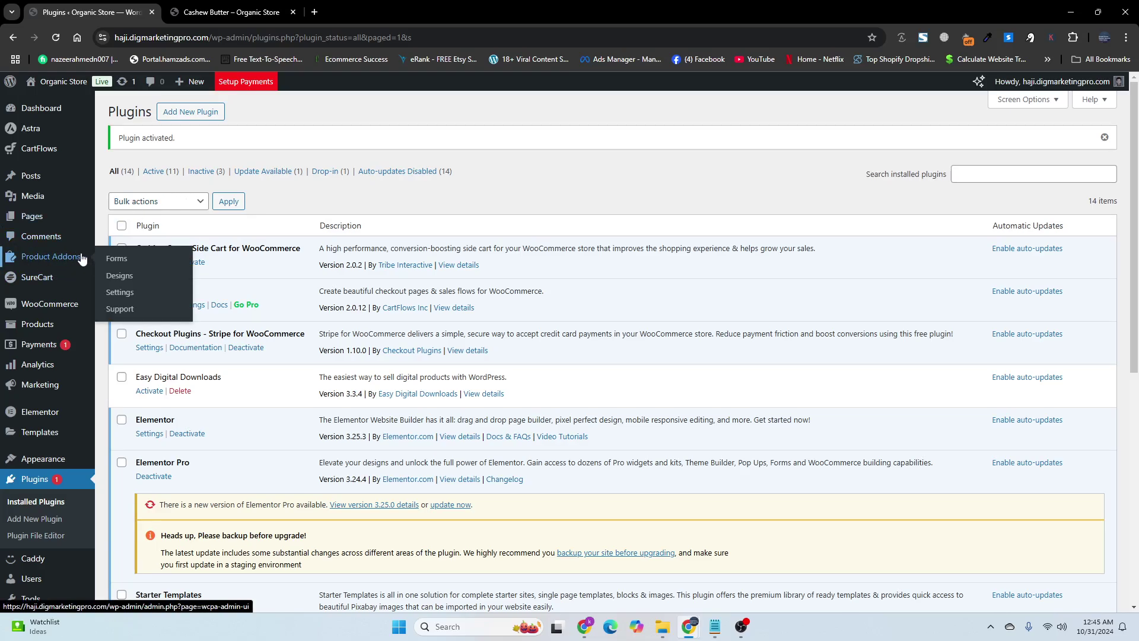
click(110, 258)
scroll(110, 259, down, 2)
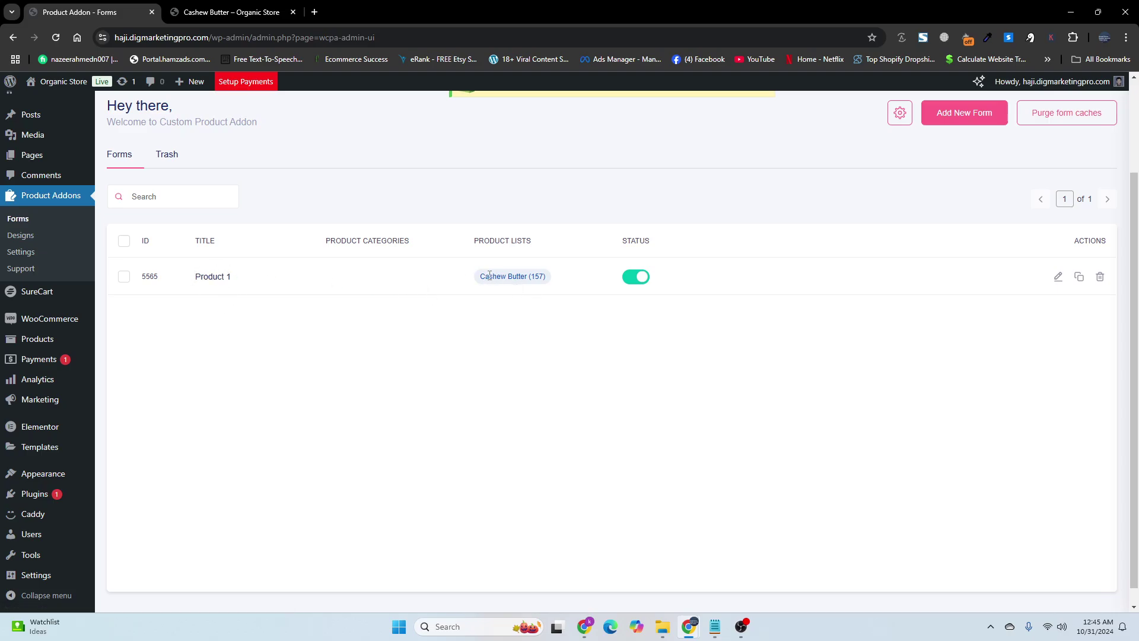
click(230, 12)
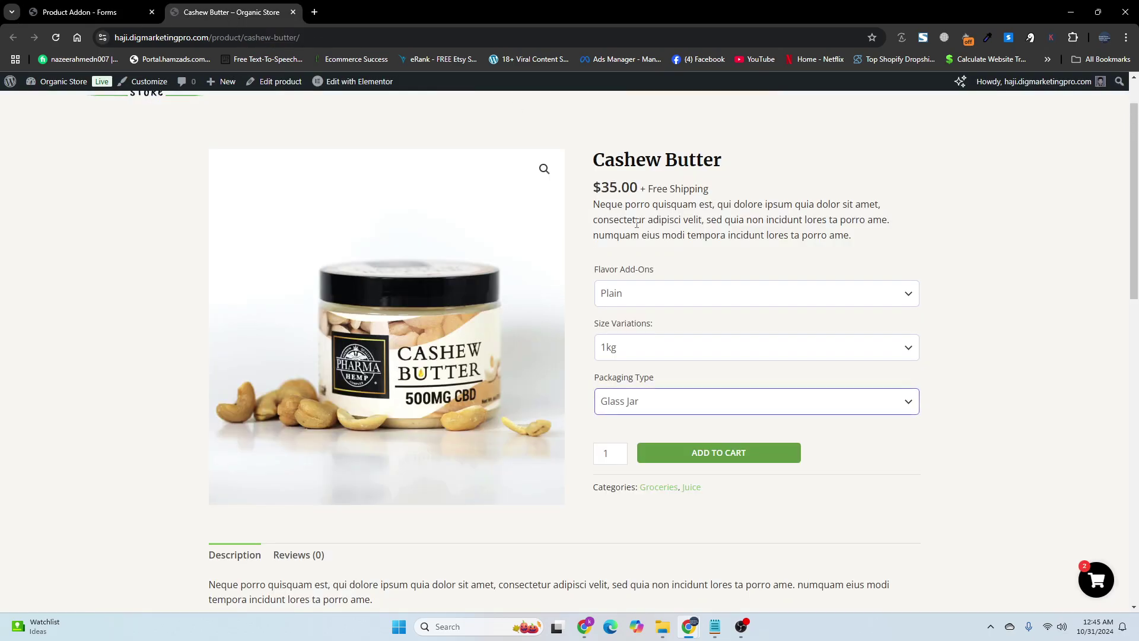
drag(599, 155, 718, 160)
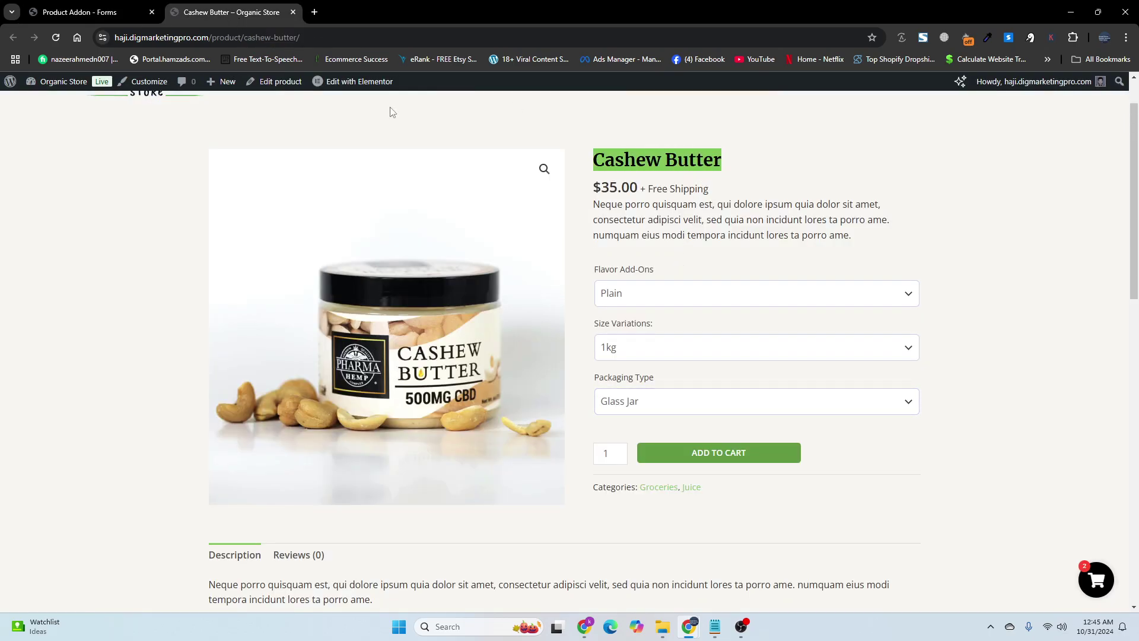
click(116, 12)
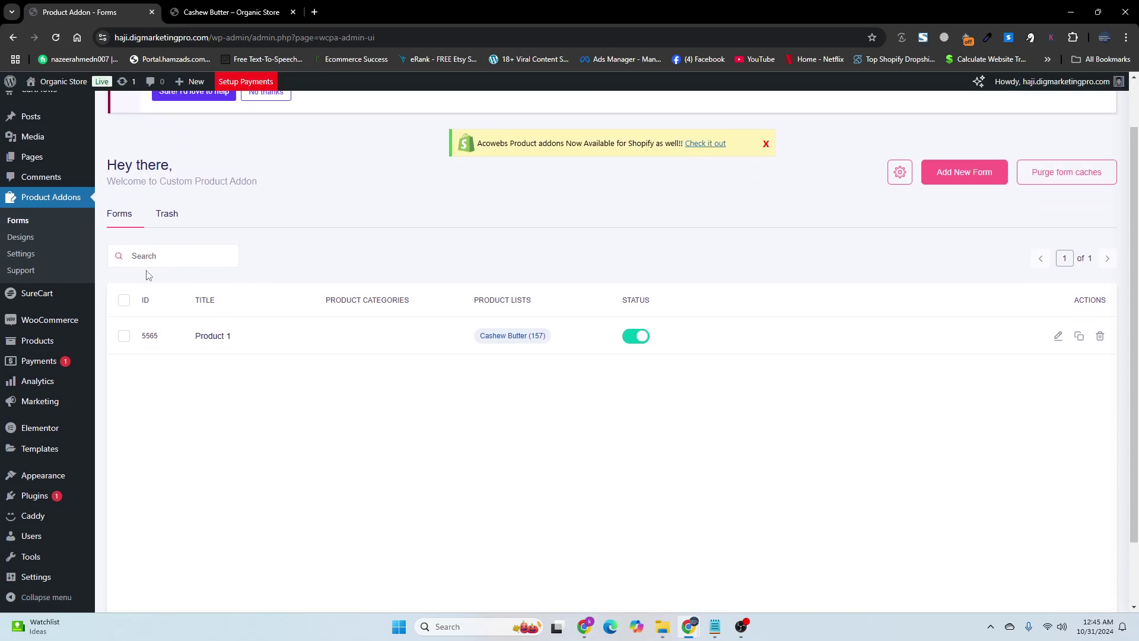
scroll(148, 274, up, 1)
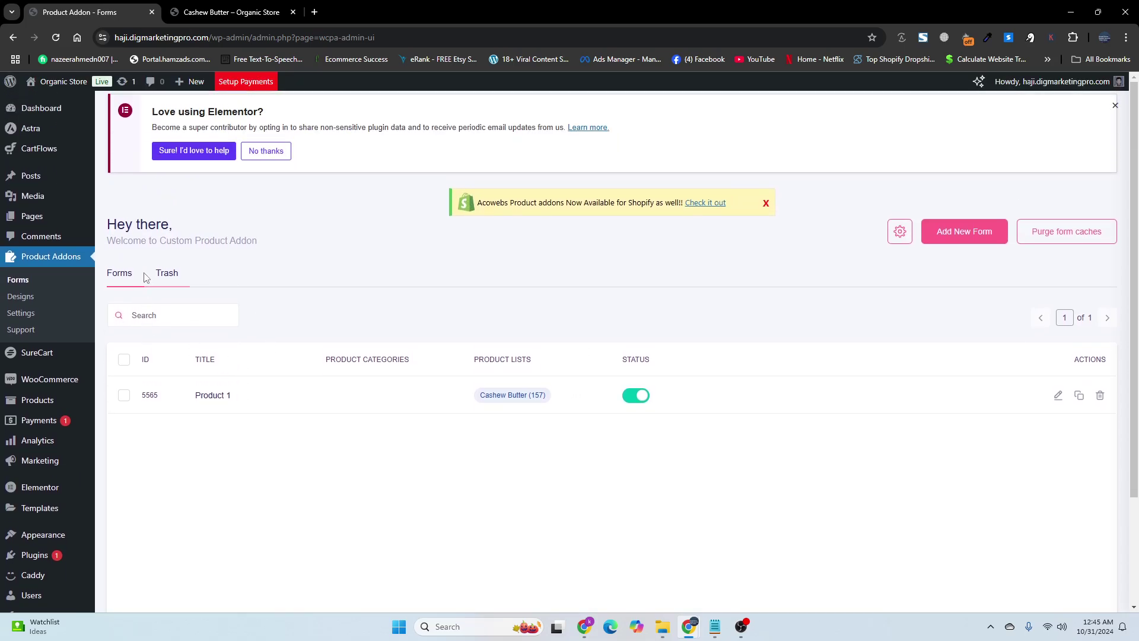
Find Diabetic Cookies in the store's product list, open its product page in a new tab and examine its options
click(44, 400)
scroll(327, 385, down, 2)
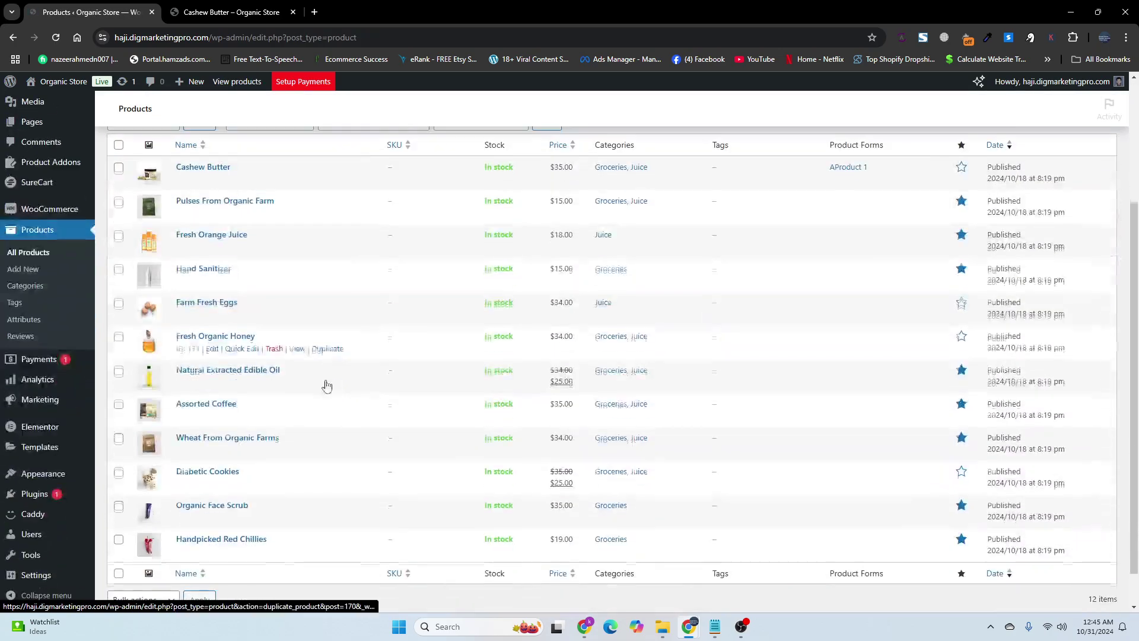
scroll(384, 321, up, 2)
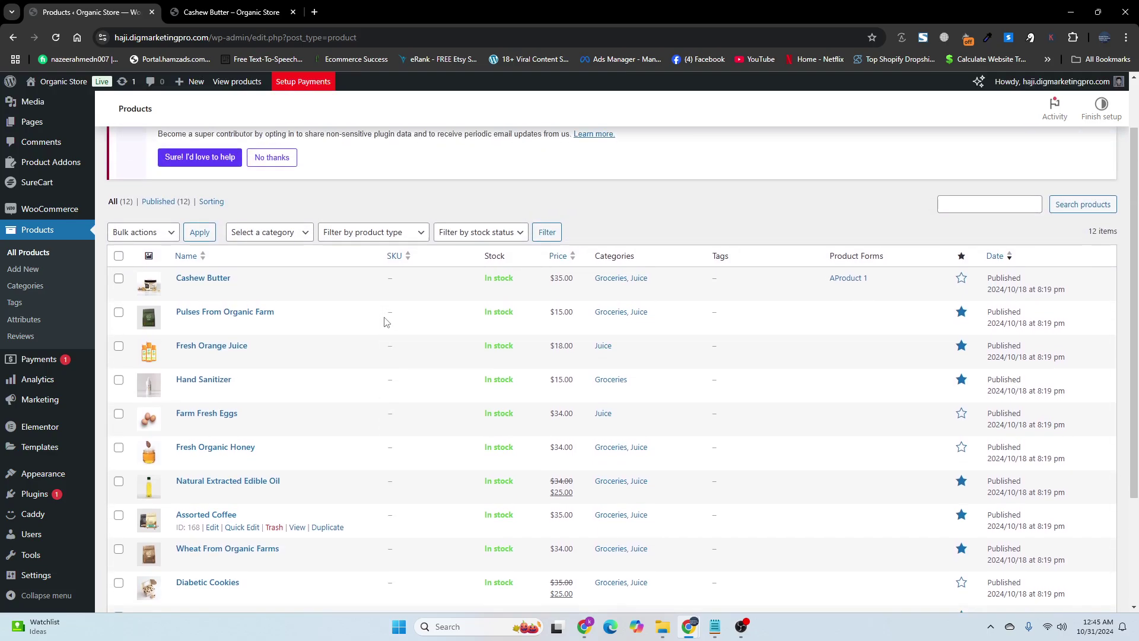
scroll(385, 320, down, 3)
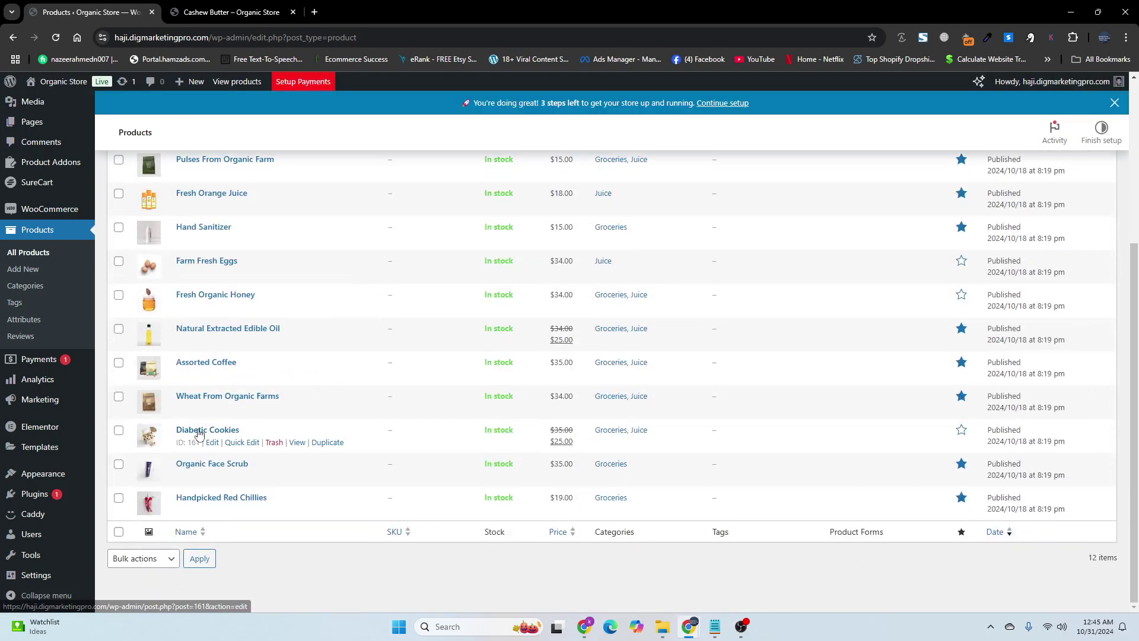
right_click(296, 445)
click(338, 280)
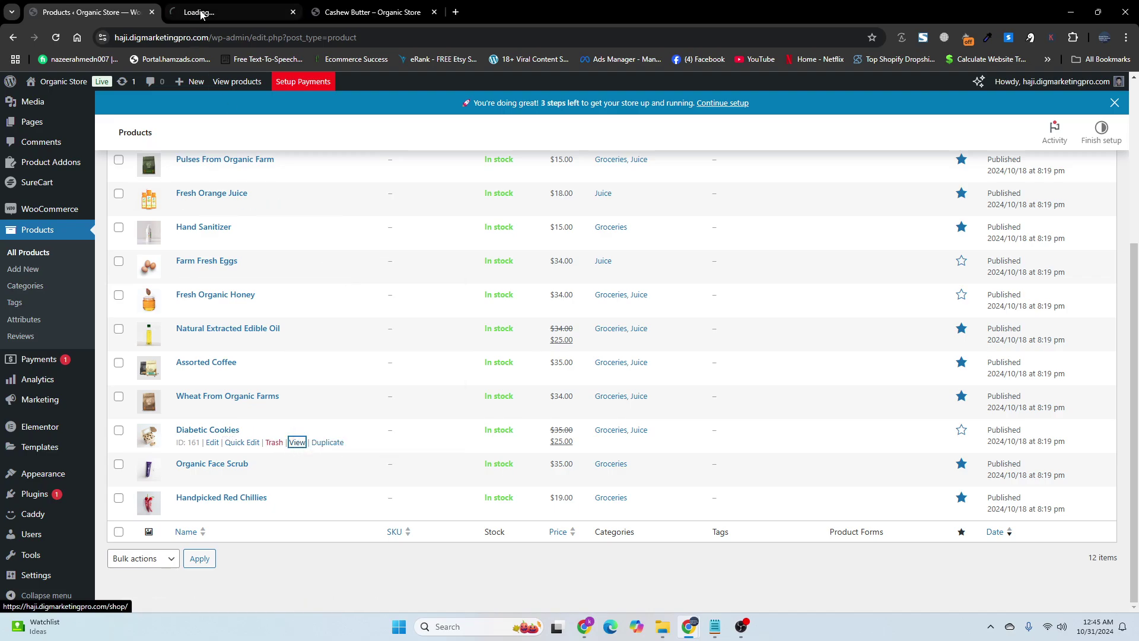
click(201, 15)
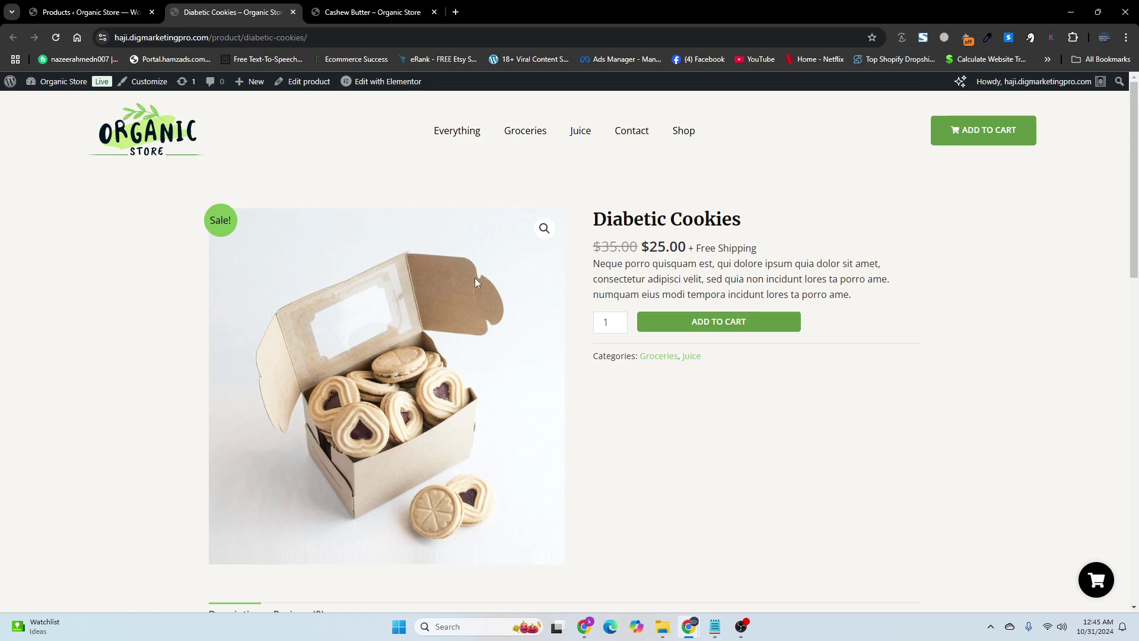
scroll(615, 394, down, 2)
scroll(650, 389, up, 2)
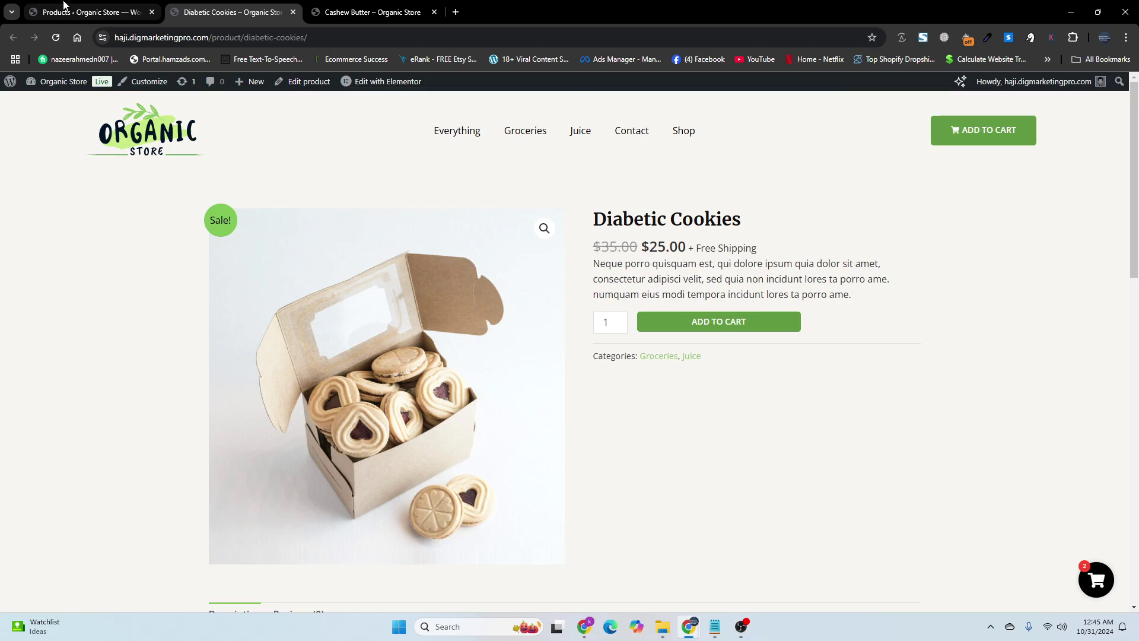
Return to the Product Addons forms in the WordPress admin and start building a new form
click(64, 6)
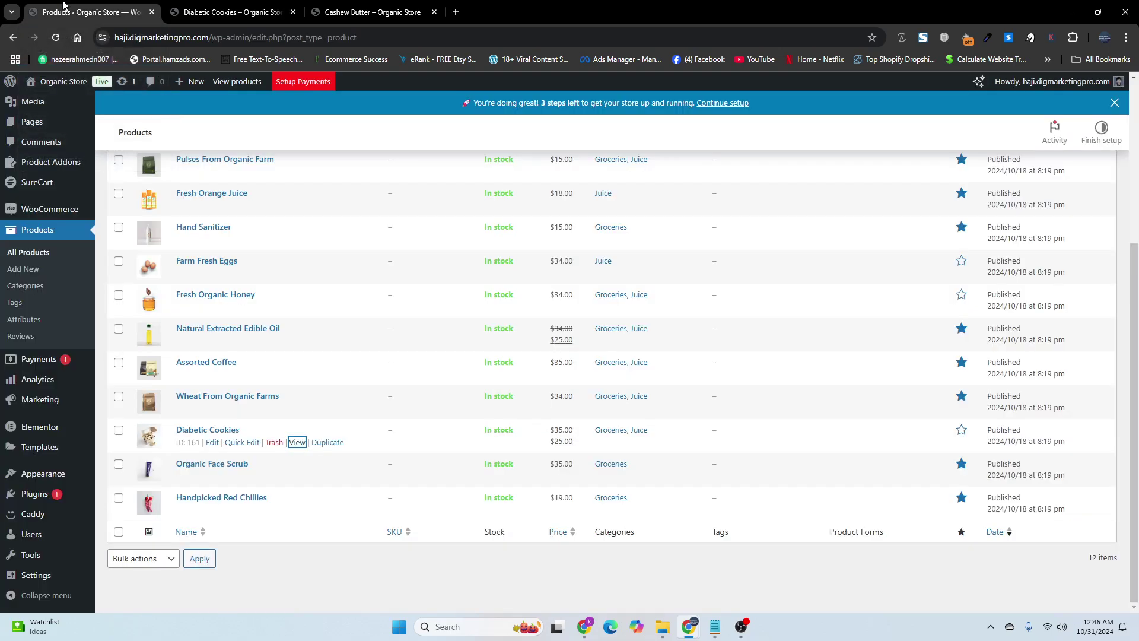
scroll(37, 183, up, 3)
mouse_move(51, 267)
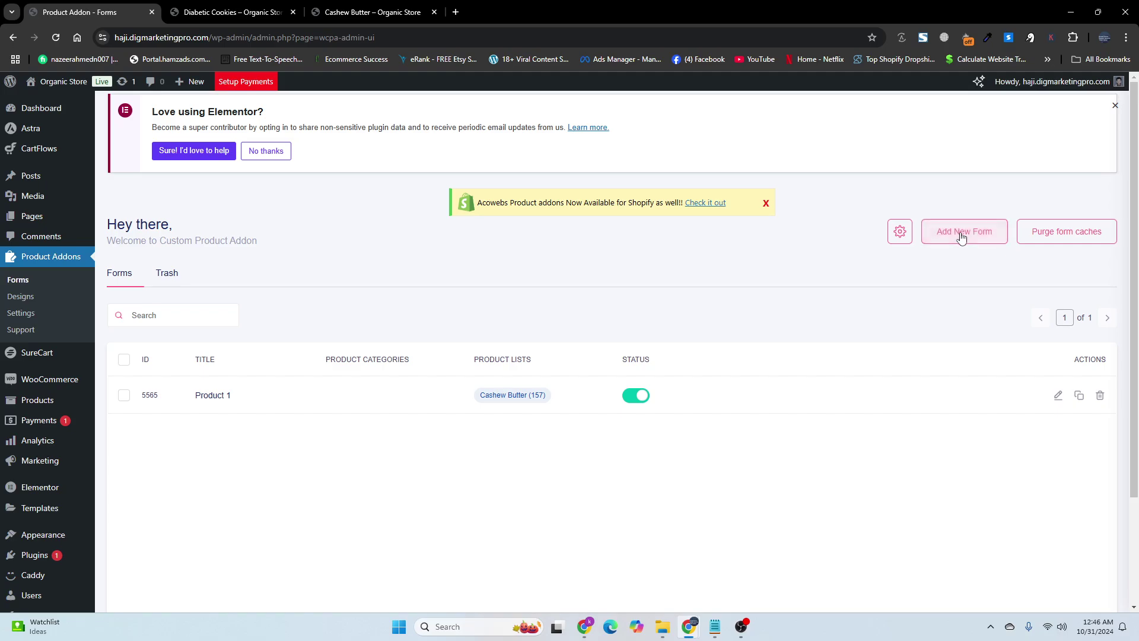
click(960, 237)
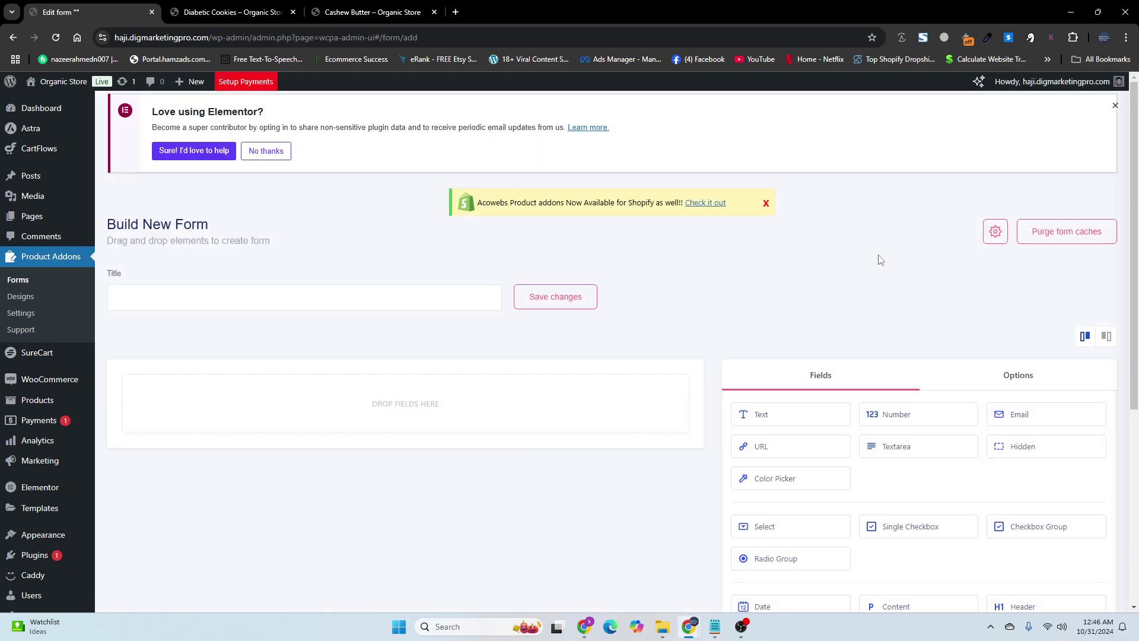
Title the new form Diabetic Cookies, copying the product name from its store page
click(309, 307)
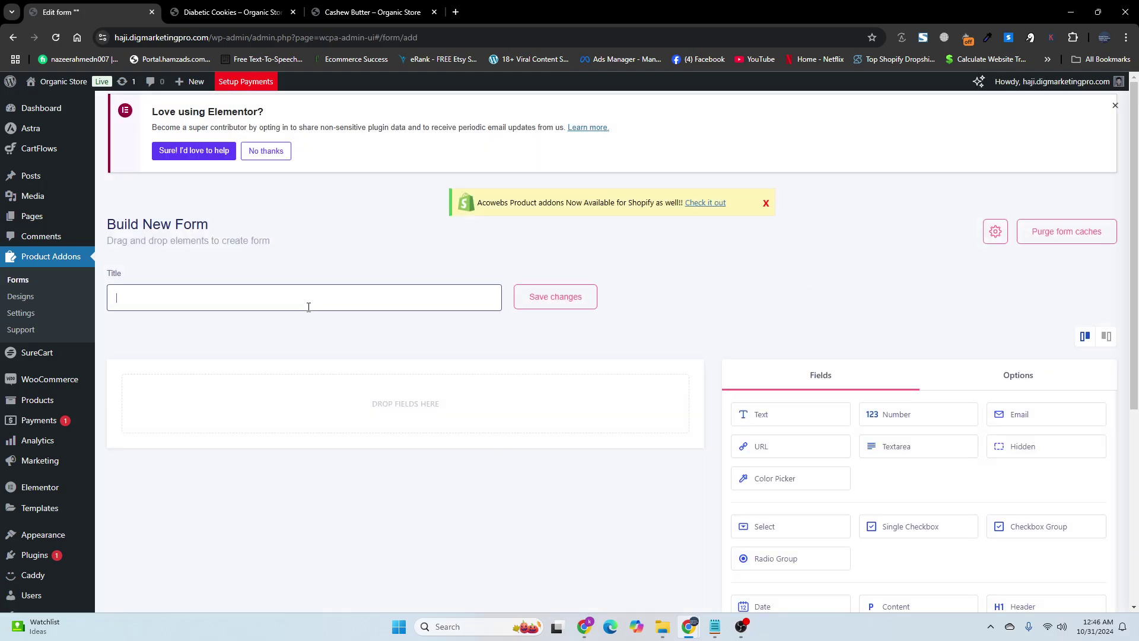
click(231, 12)
drag(746, 224, 593, 220)
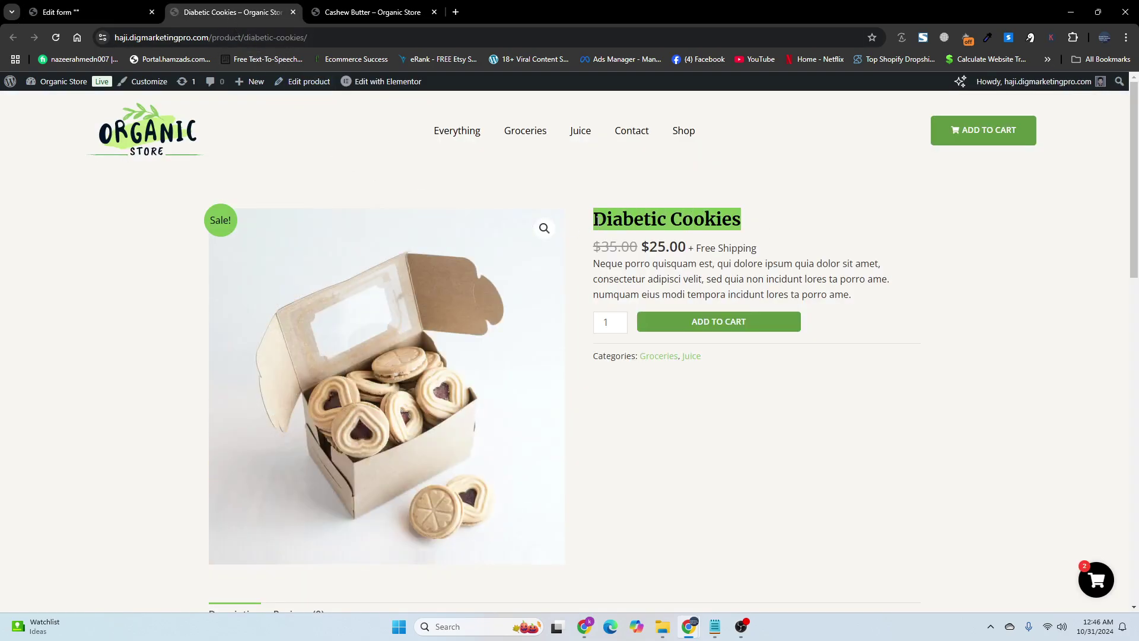
right_click(593, 219)
click(630, 232)
click(87, 8)
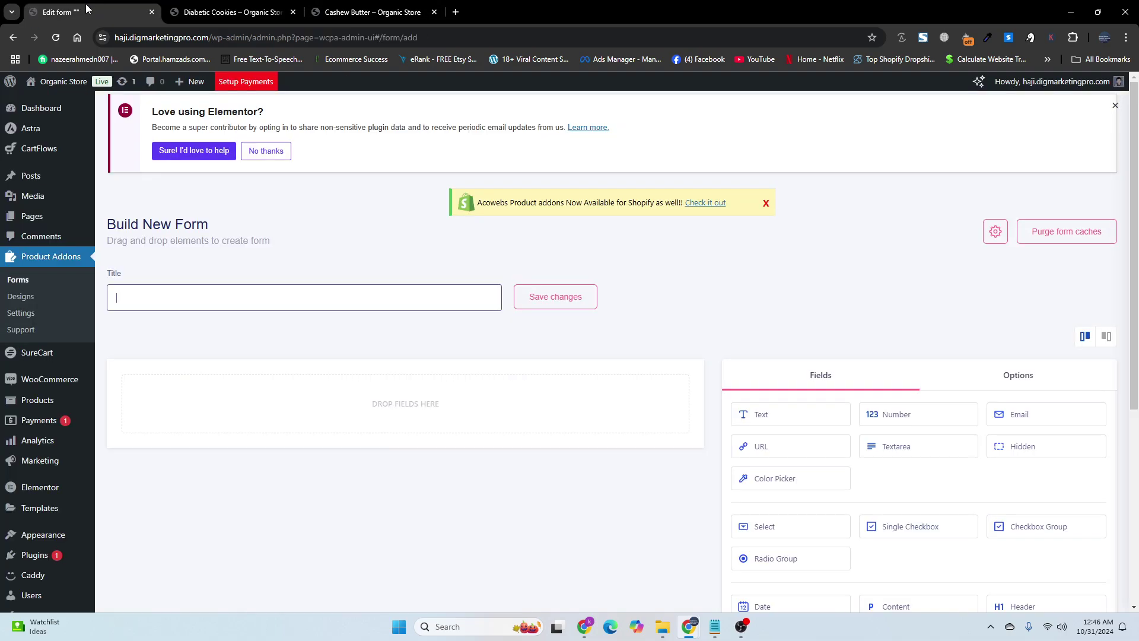
key(ctrl+v)
Add a Select field to the empty Diabetic Cookies form and open the field's settings
scroll(587, 391, down, 1)
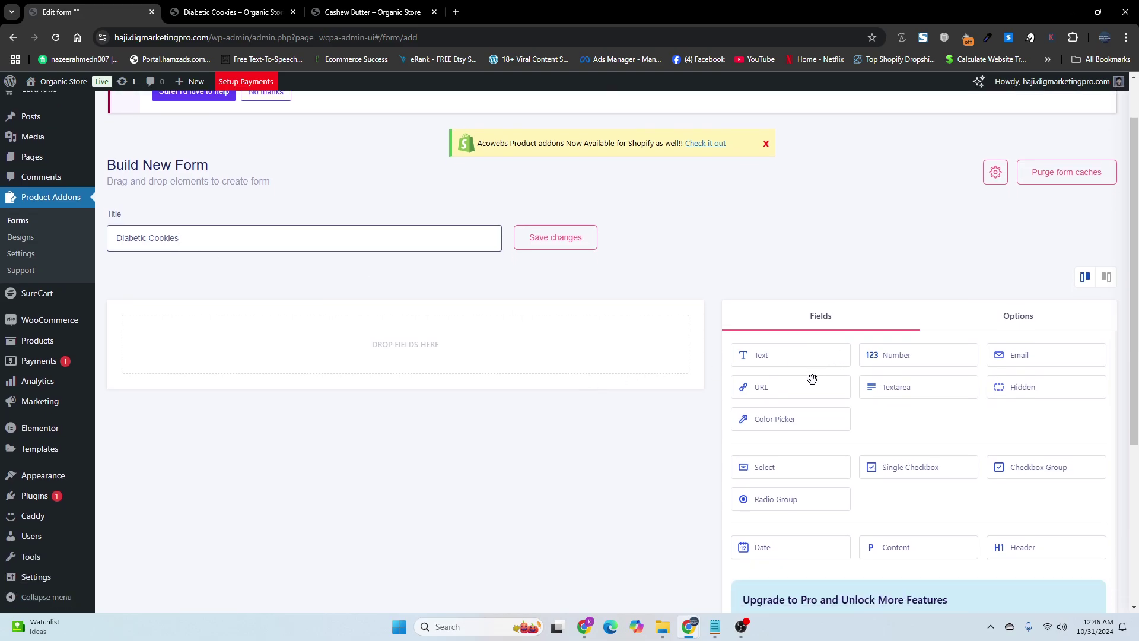
drag(766, 468, 401, 367)
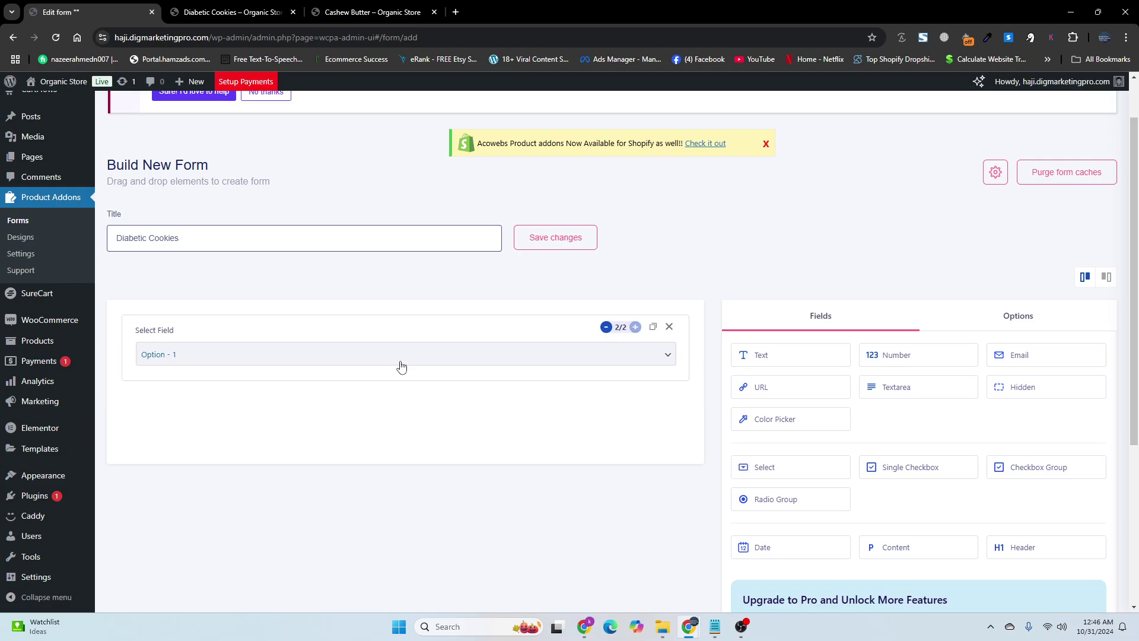
click(394, 357)
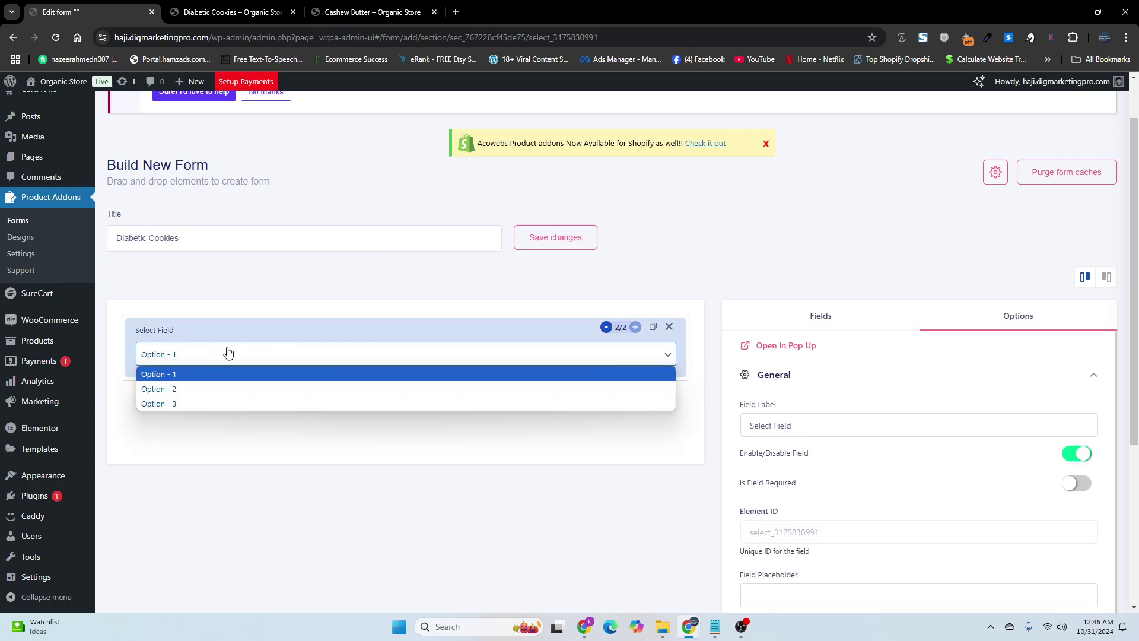
Replace the Select field's label with Flavor Options, copied from the product notes in Notepad
click(802, 424)
click(715, 626)
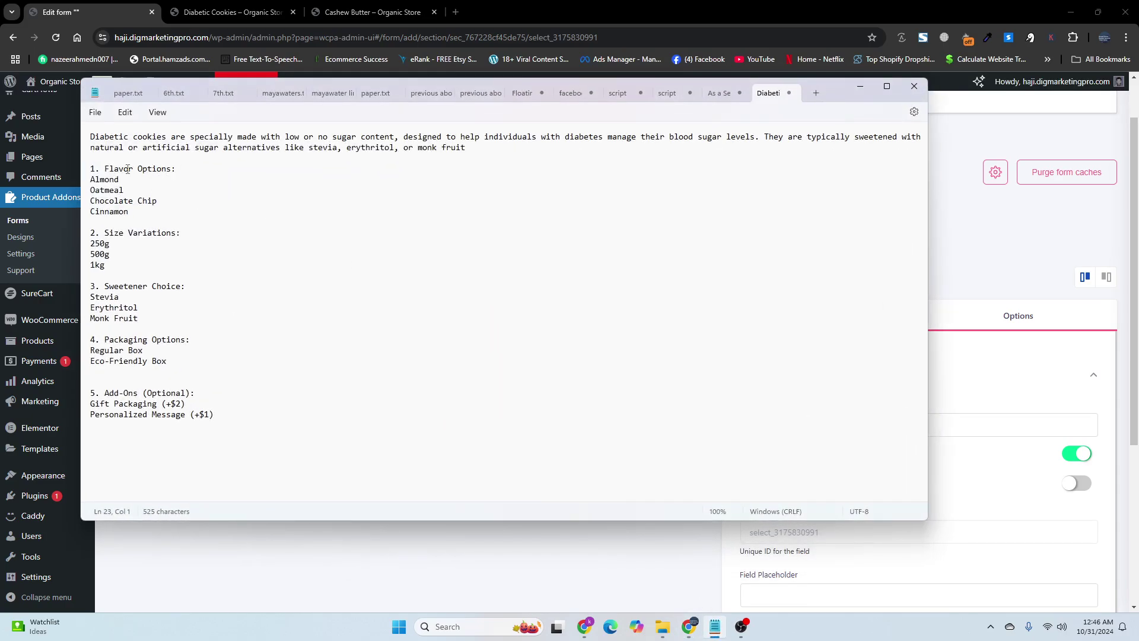
drag(107, 166, 171, 172)
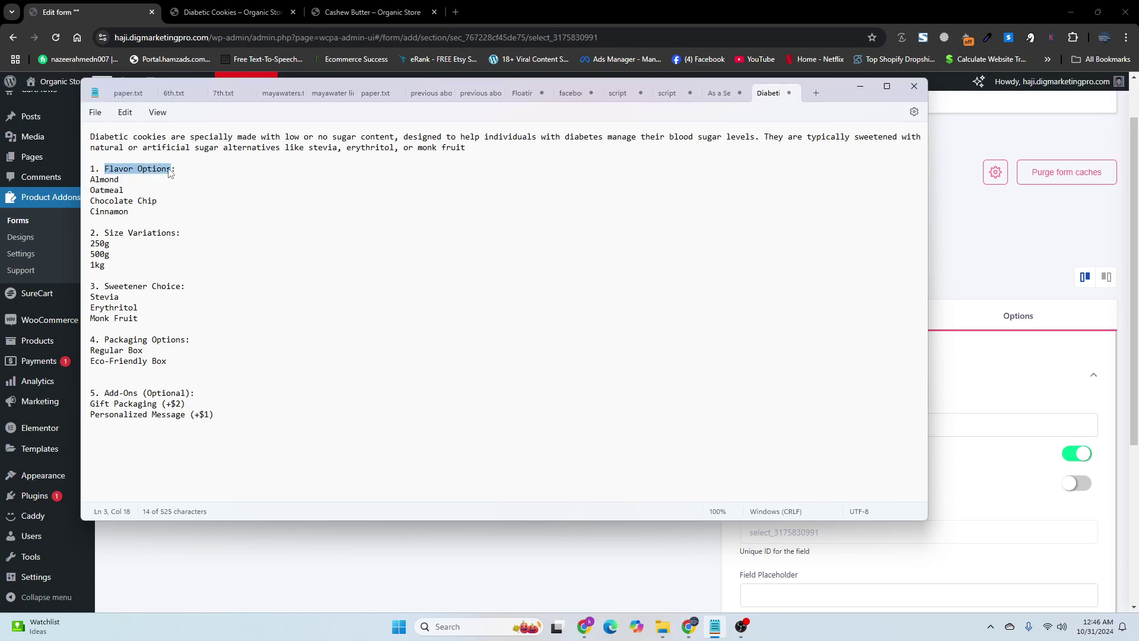
mouse_move(688, 623)
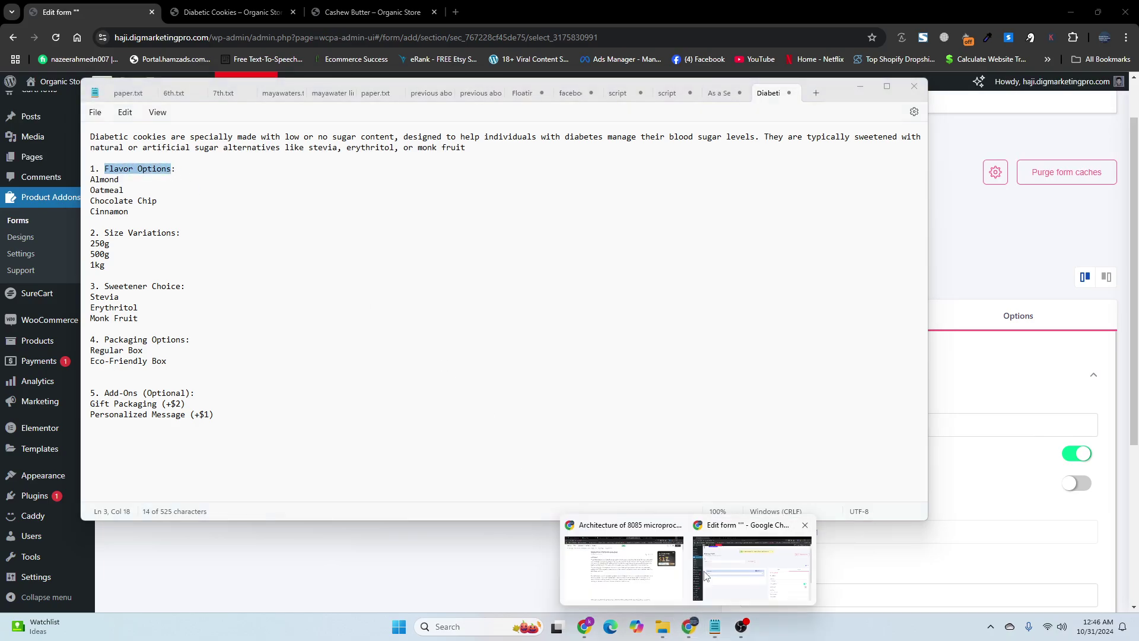
click(723, 566)
key(ctrl+v)
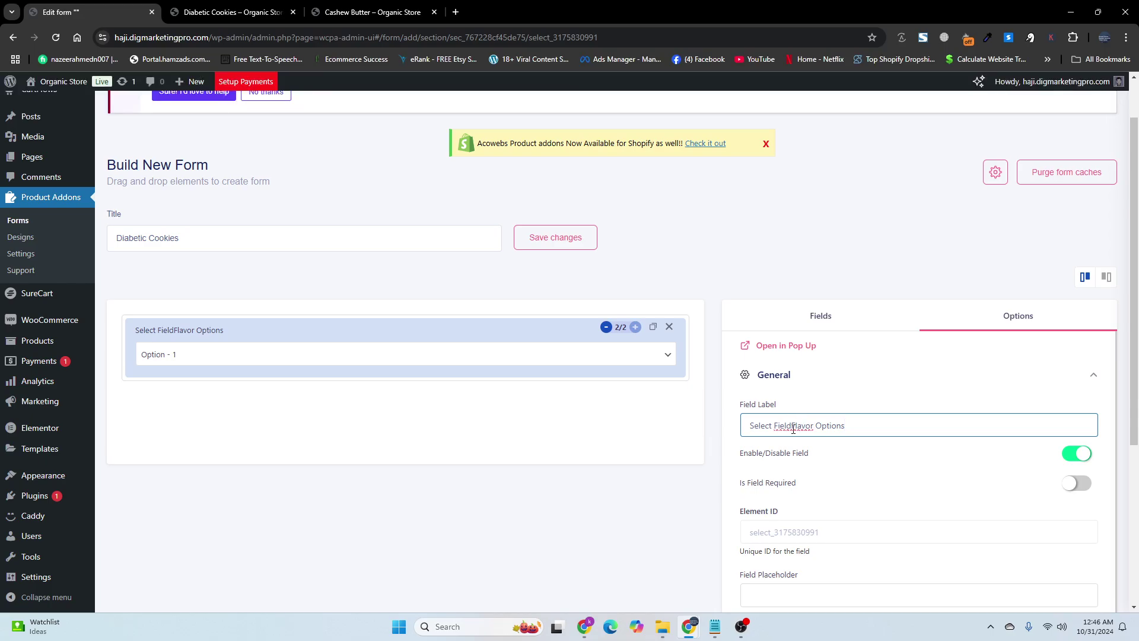
drag(793, 428, 745, 429)
key(BackSpace)
Set the first option label of the Flavor Options field to Almond, copied from the Notepad notes
scroll(761, 455, down, 2)
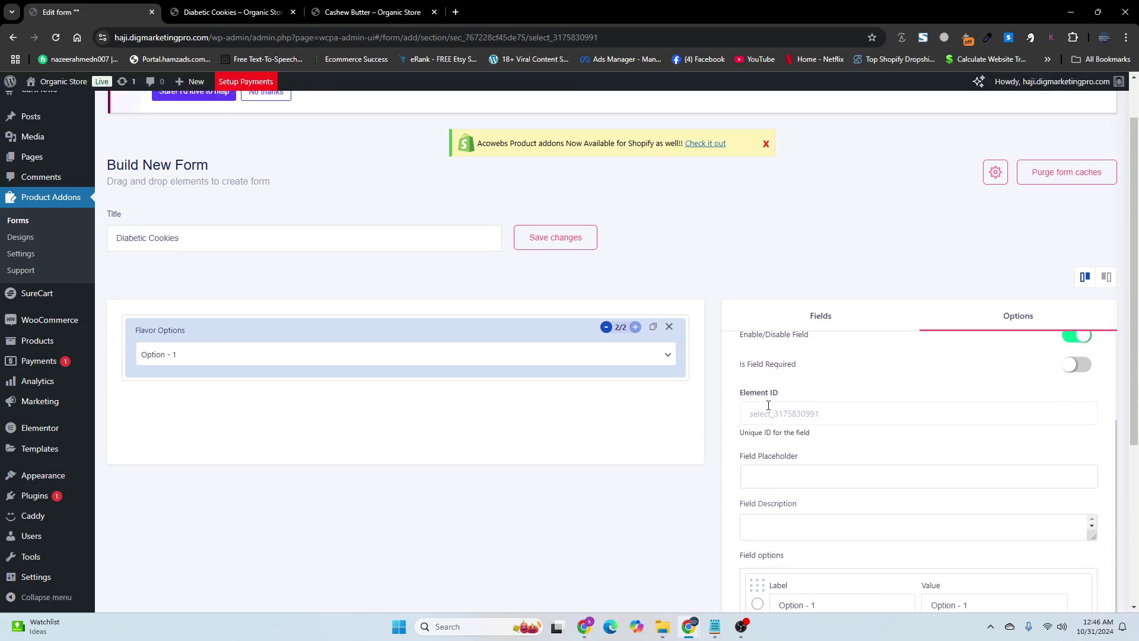
scroll(756, 445, up, 1)
scroll(752, 434, down, 2)
scroll(800, 472, down, 3)
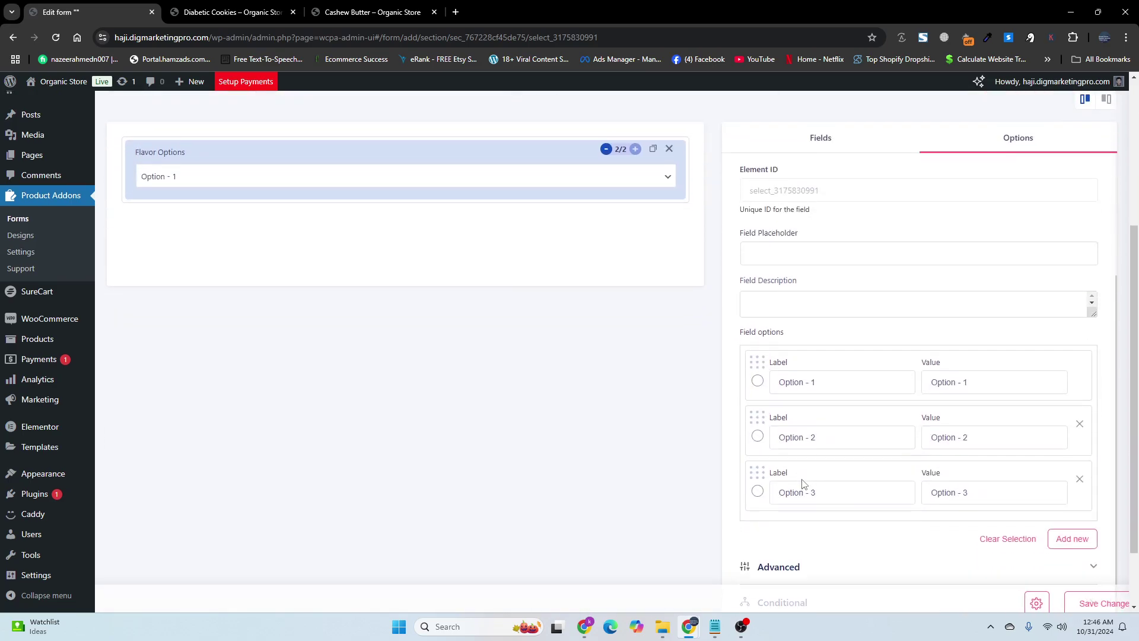
click(714, 626)
drag(124, 179, 92, 183)
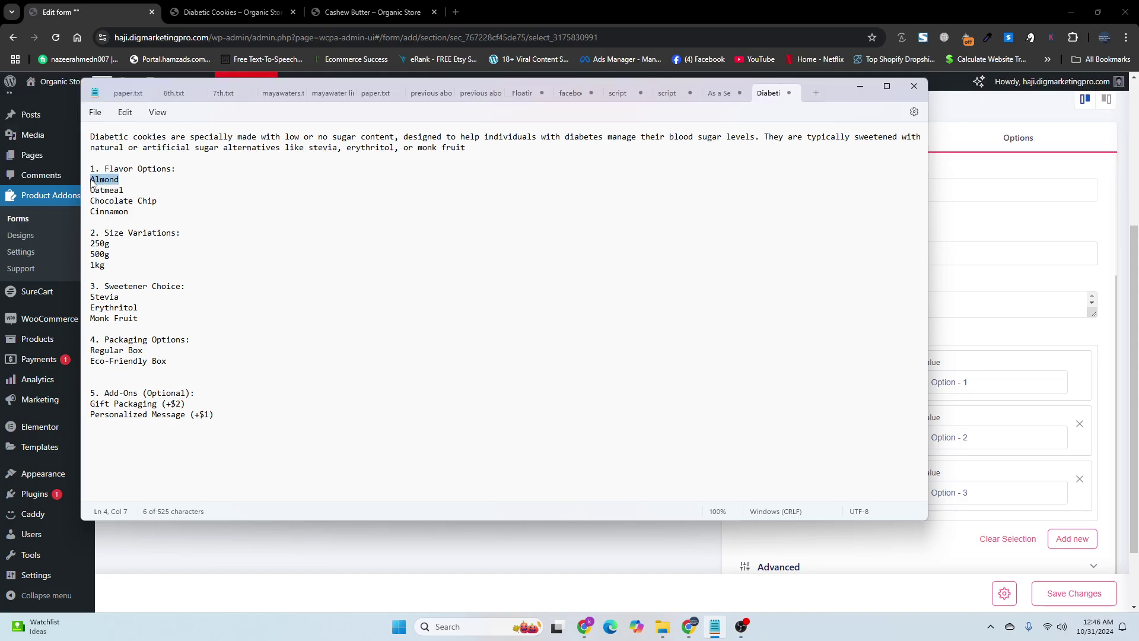
mouse_move(689, 626)
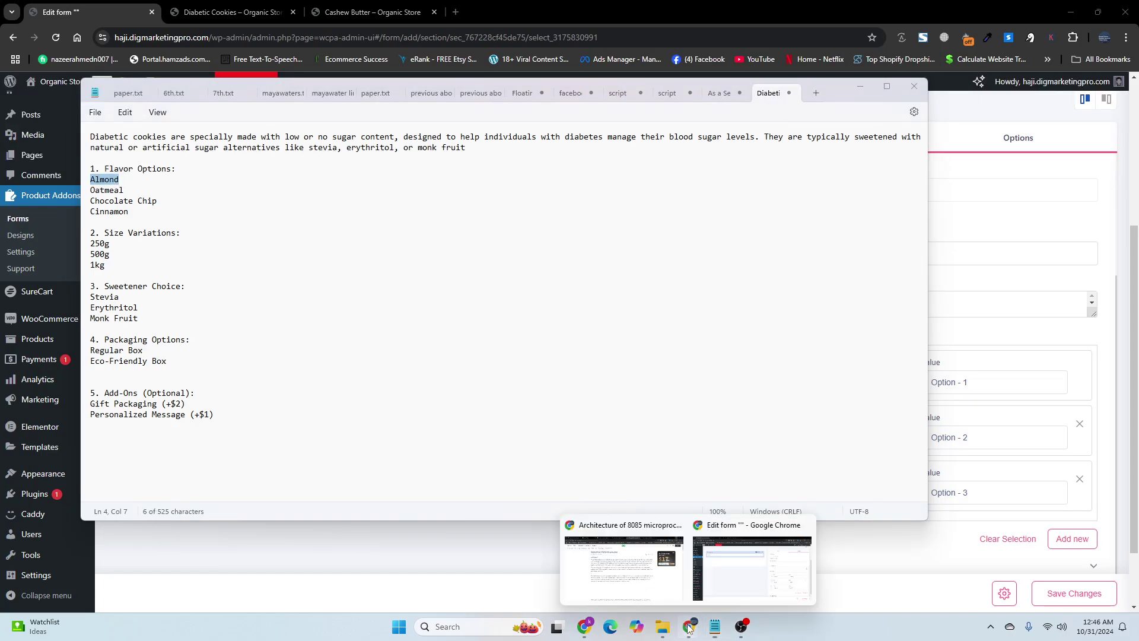
click(729, 574)
click(821, 381)
drag(821, 382, 775, 384)
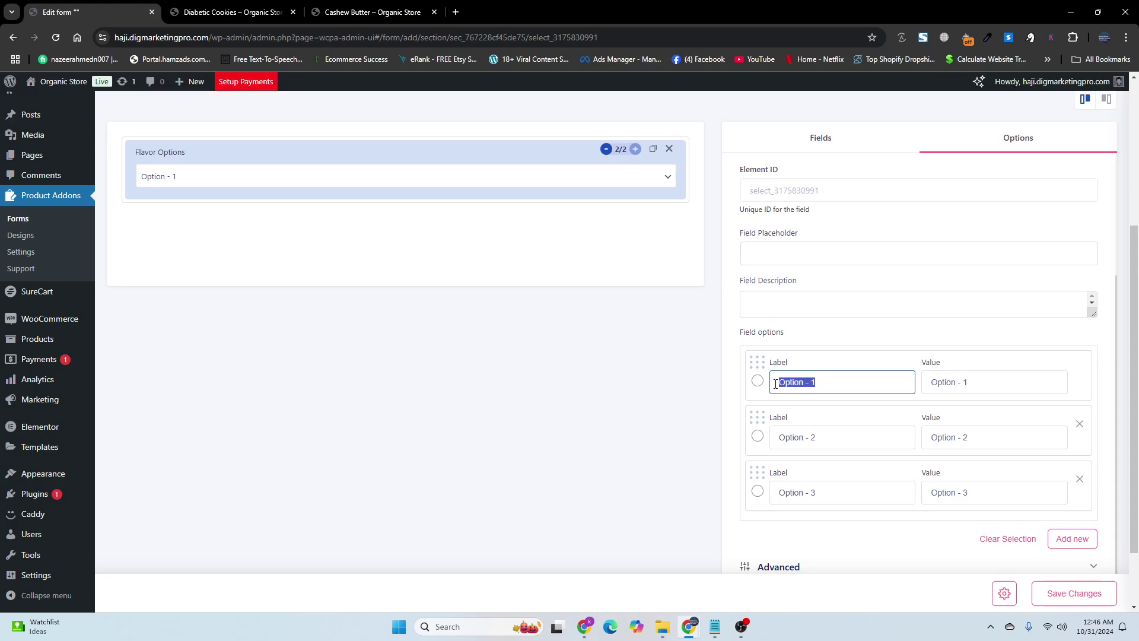
key(BackSpace)
key(ctrl+v)
Set the second option label of the Flavor Options field to Oatmeal, copied from the Notepad notes
mouse_move(714, 626)
click(700, 605)
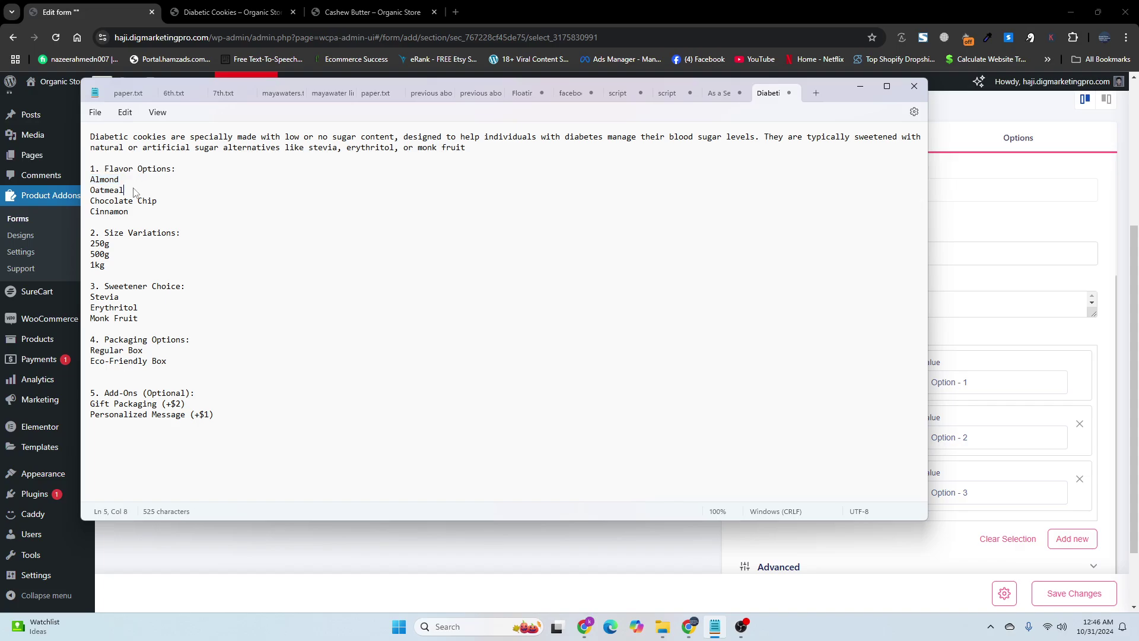
double_click(90, 191)
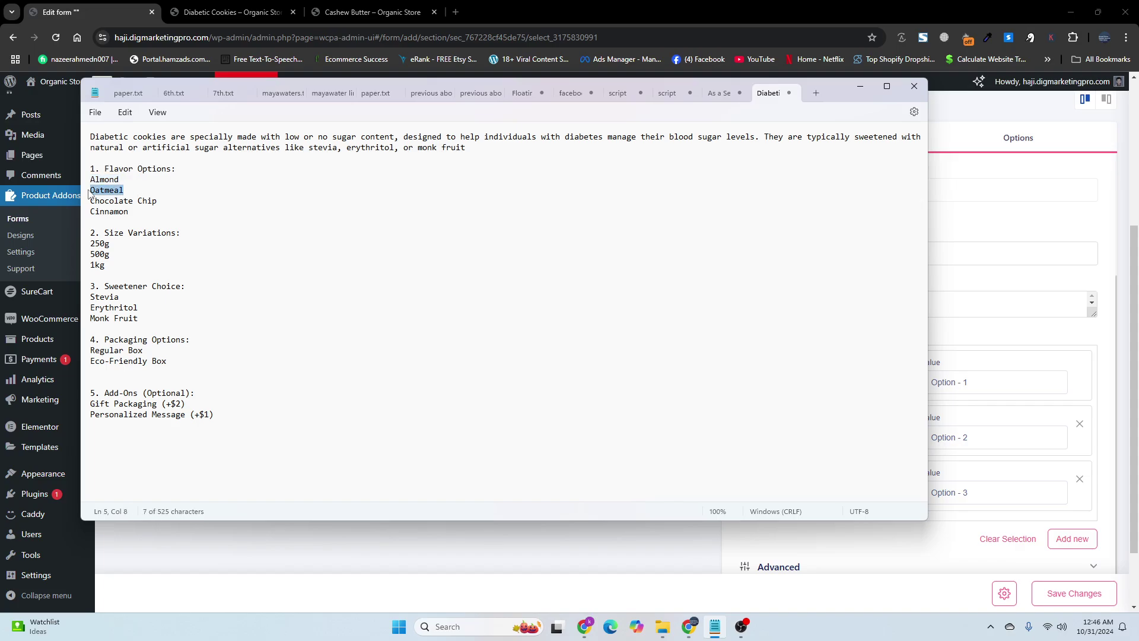
click(689, 626)
drag(878, 438, 758, 442)
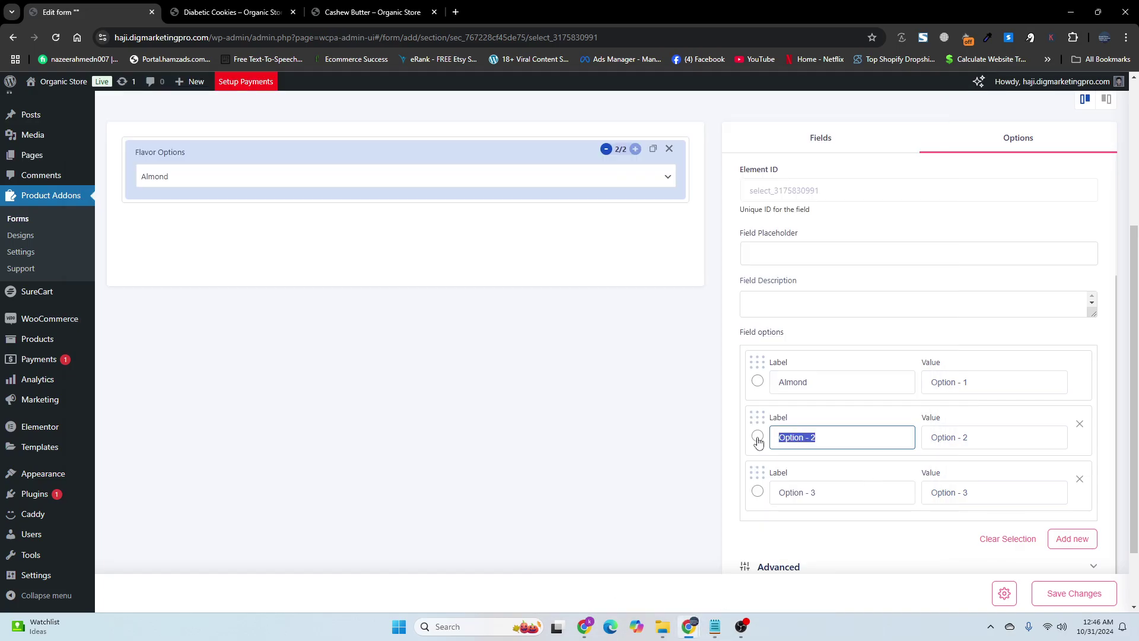
key(BackSpace)
key(ctrl+v)
click(662, 626)
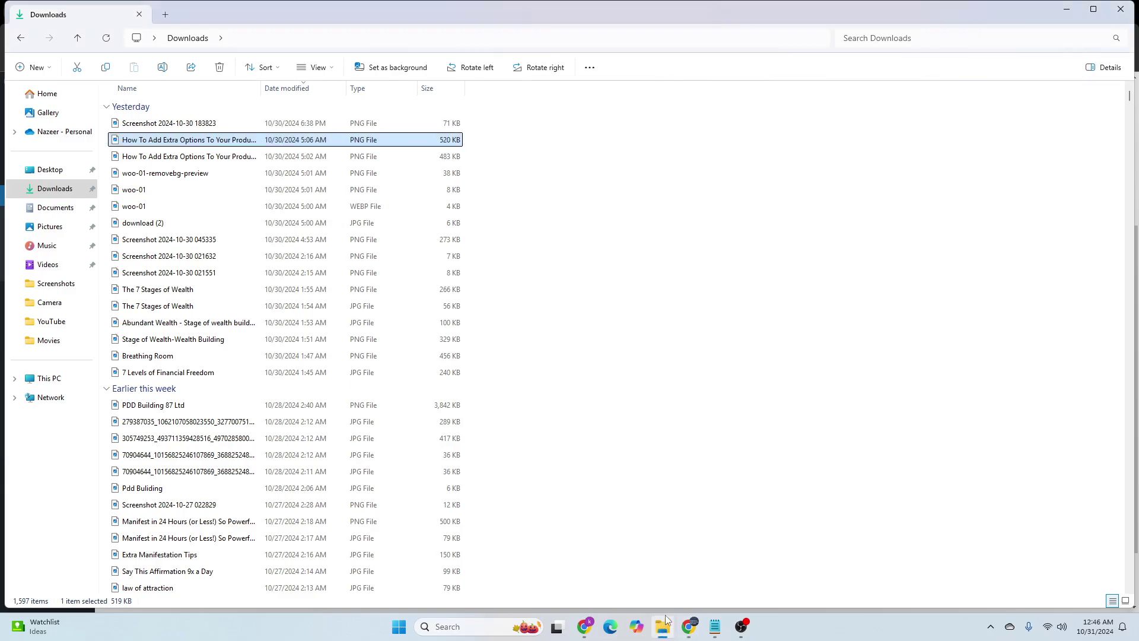
mouse_move(689, 627)
click(729, 593)
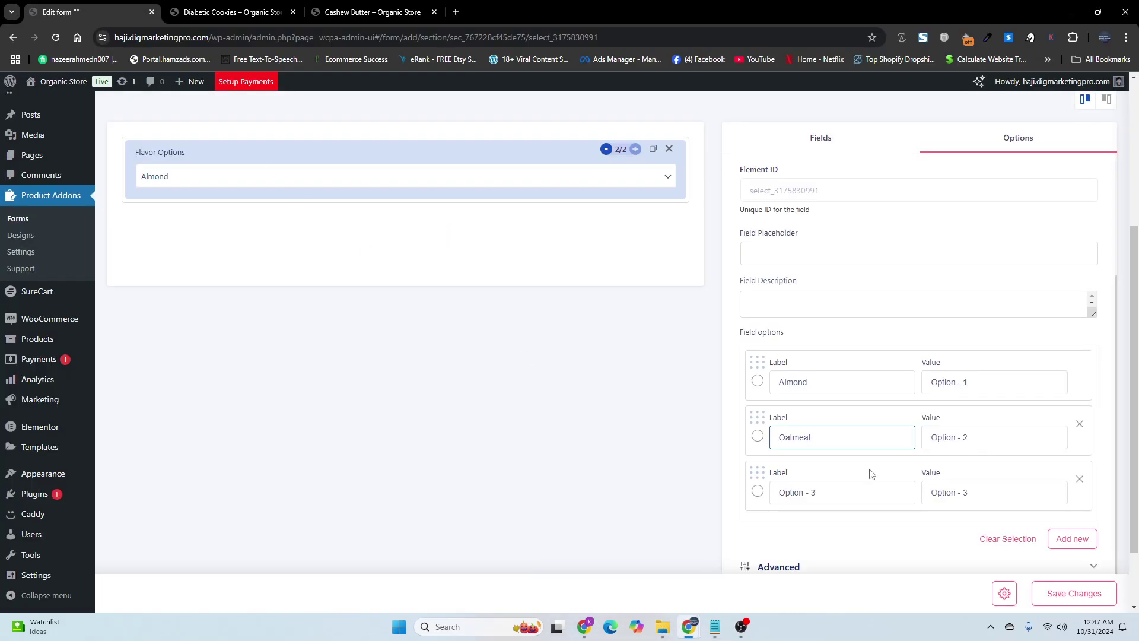
Set the third option label of the Flavor Options field to Chocolate Chip, copied from the Notepad notes
click(715, 626)
drag(157, 201, 102, 201)
drag(126, 204, 95, 200)
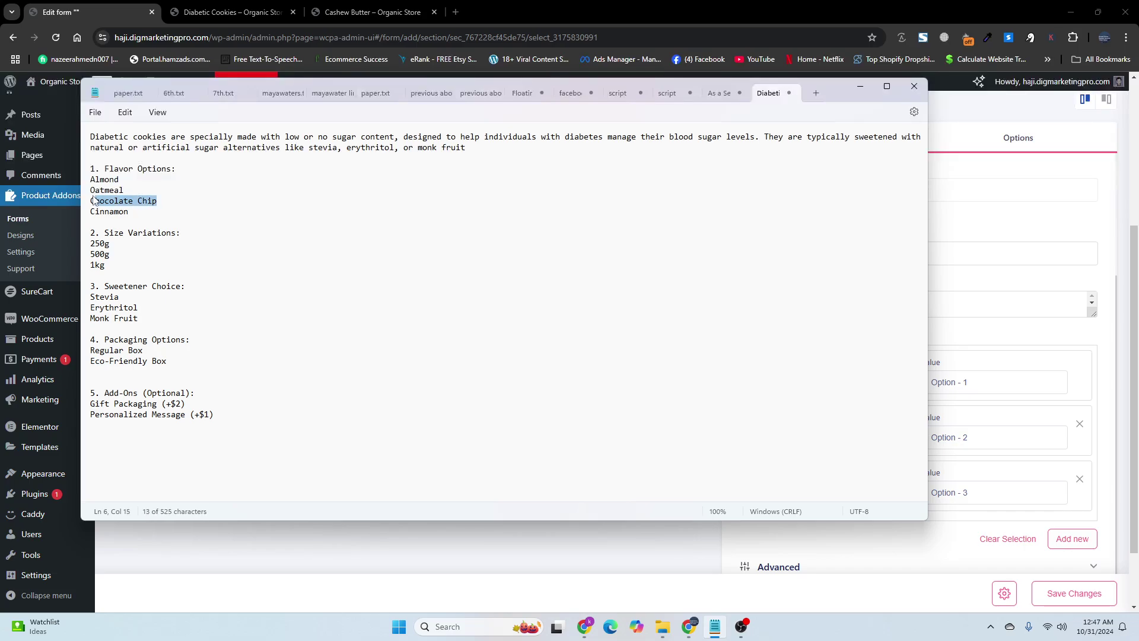
click(449, 582)
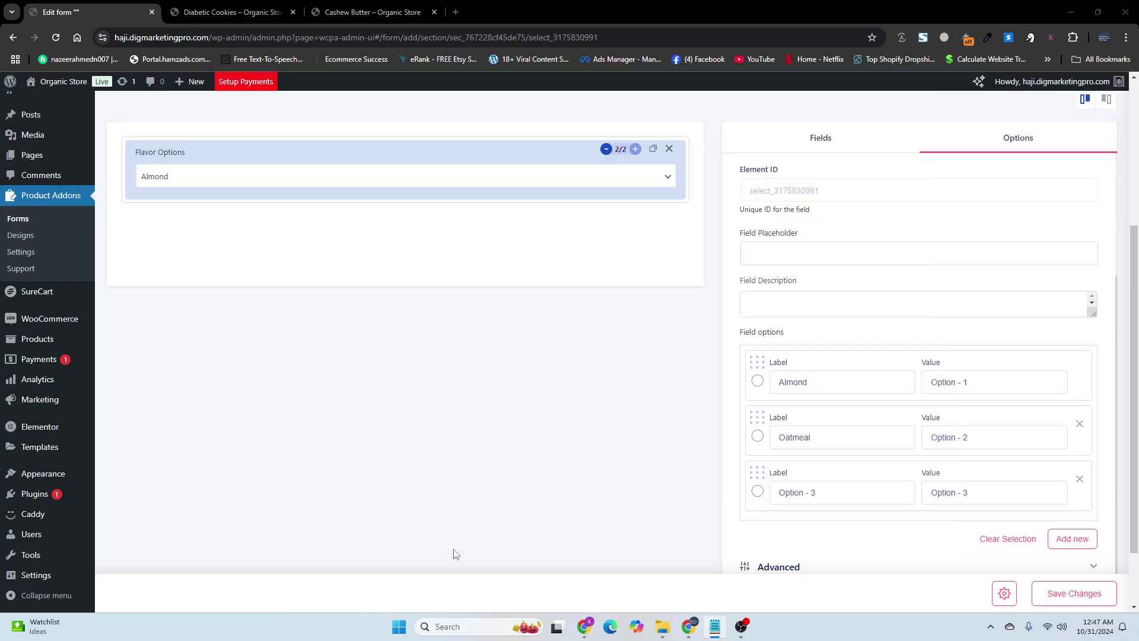
drag(818, 496, 769, 489)
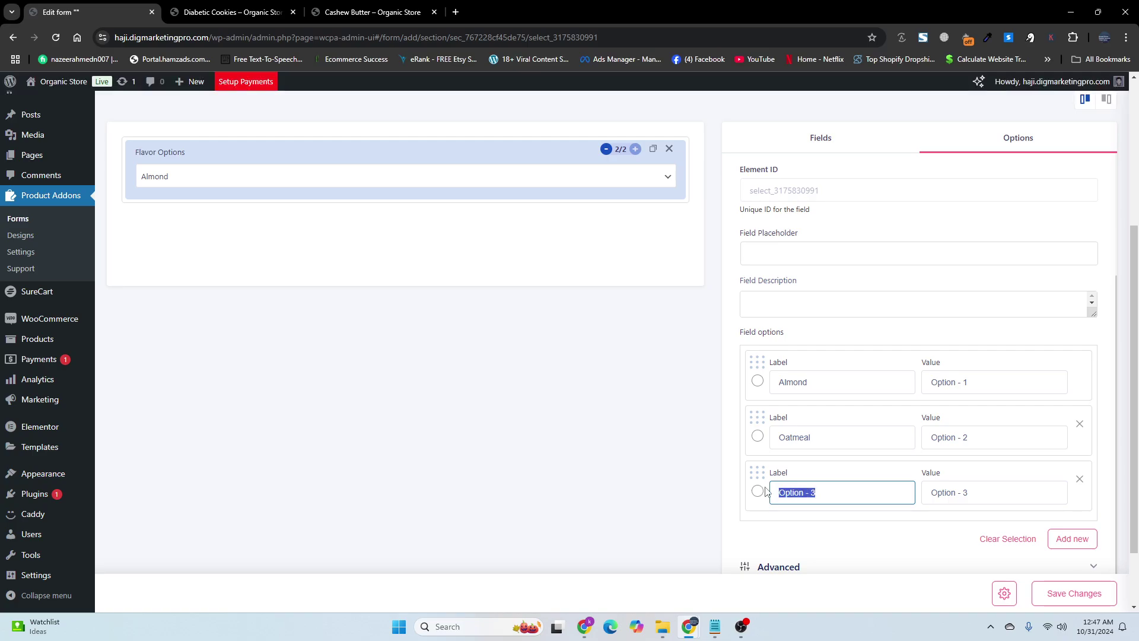
key(BackSpace)
key(ctrl+v)
Add a second Select field to the form below Flavor Options
scroll(474, 285, up, 3)
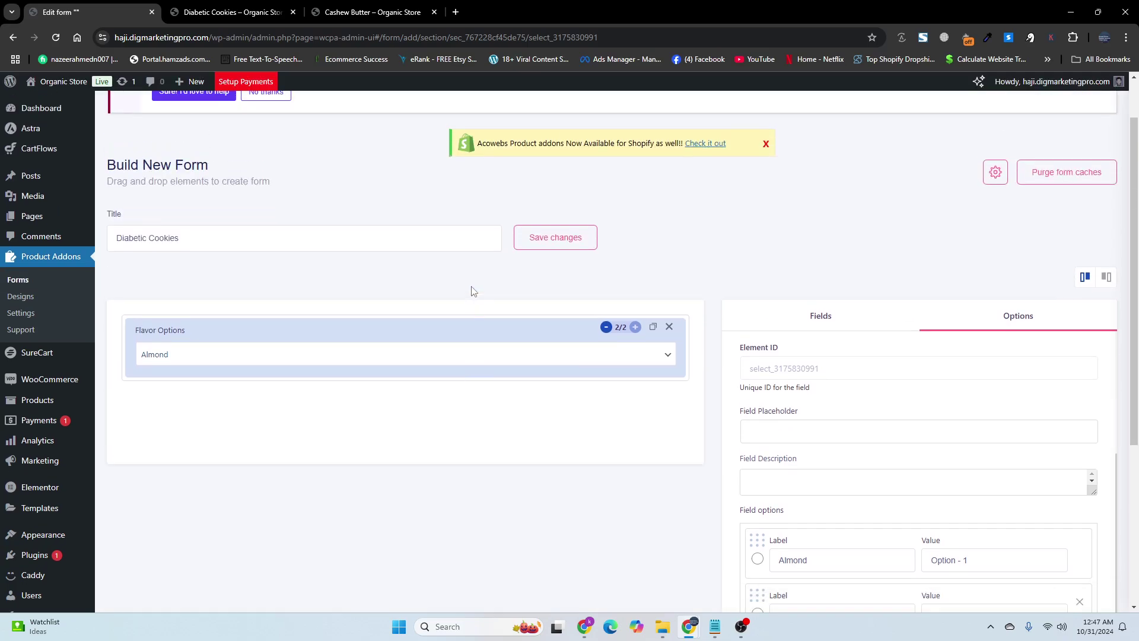
scroll(771, 301, down, 2)
click(810, 191)
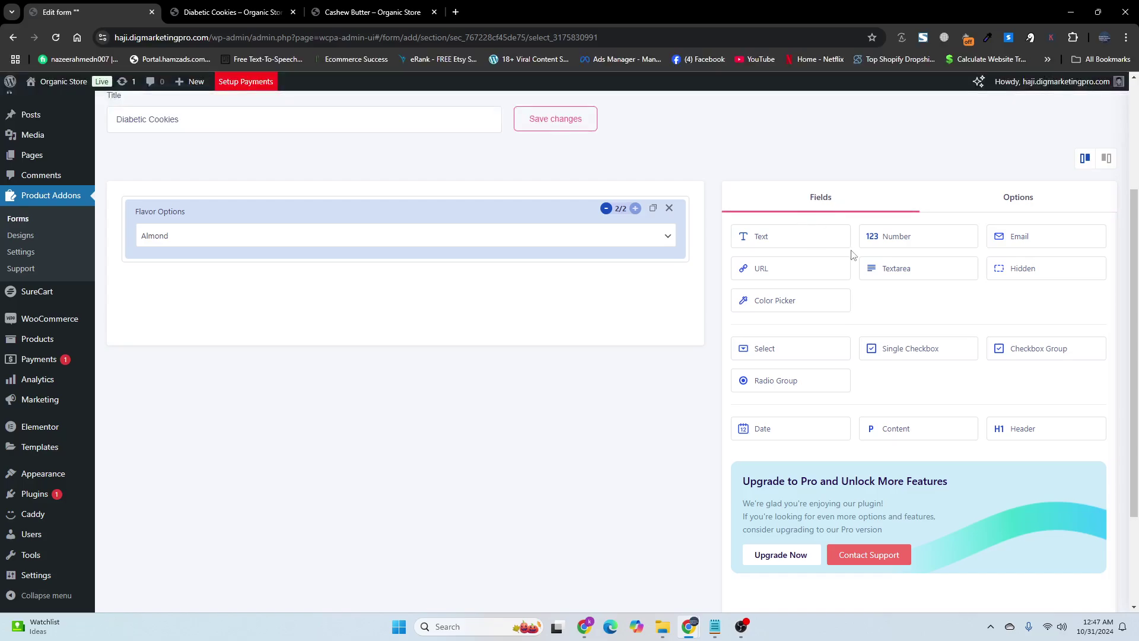
drag(789, 339, 508, 264)
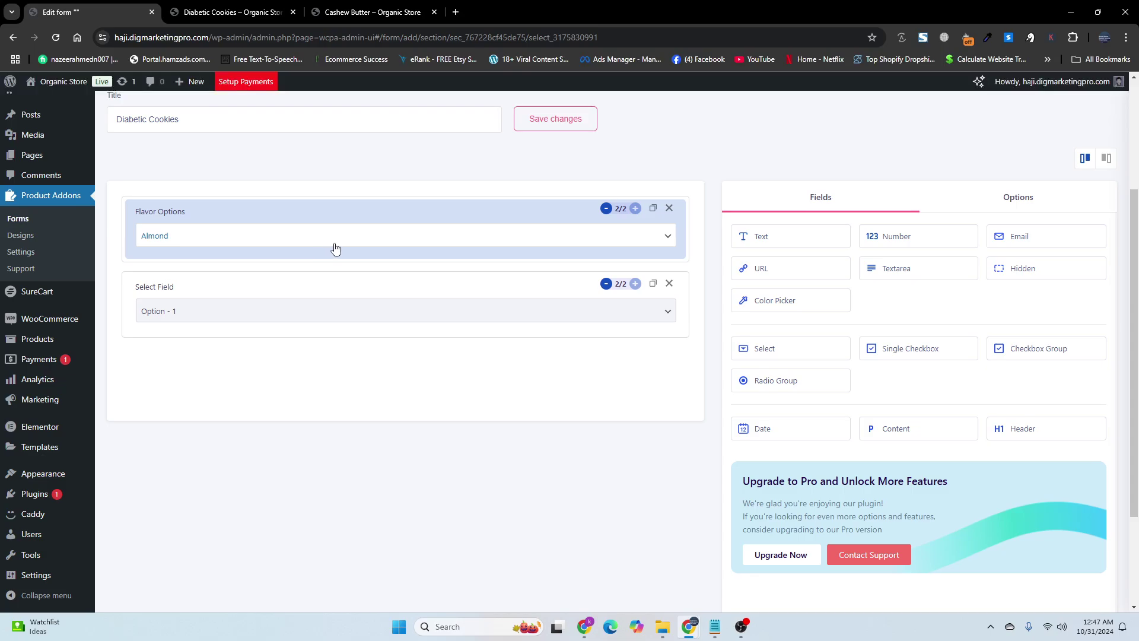
Replace the second Select field's label with Size Variations, copied from the Notepad notes
click(715, 626)
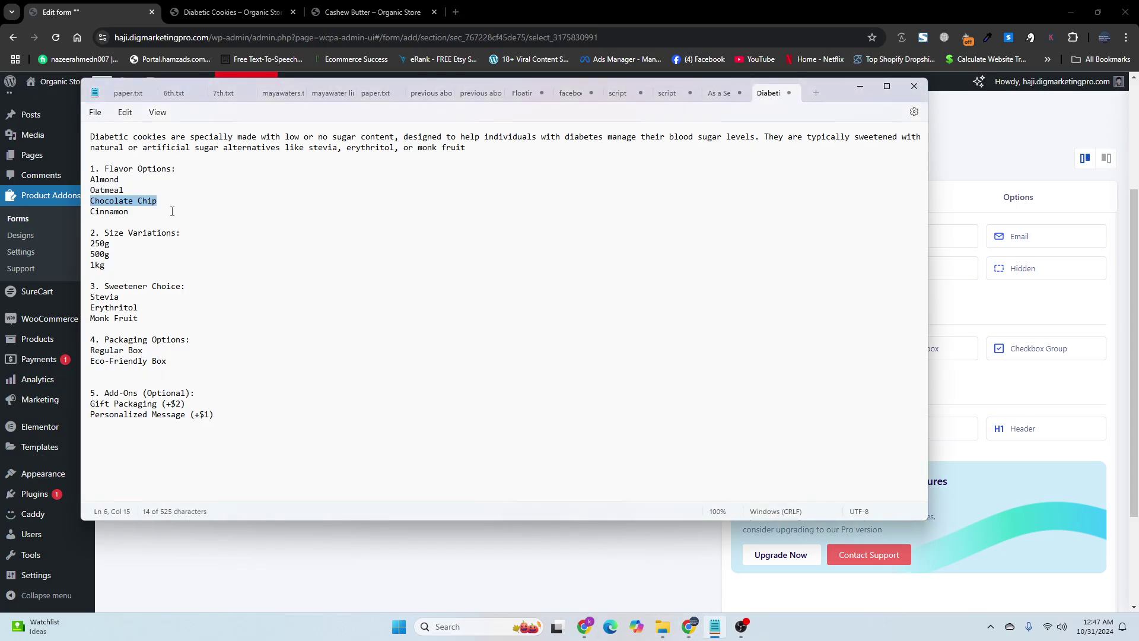
drag(176, 233, 105, 234)
key(ctrl+c)
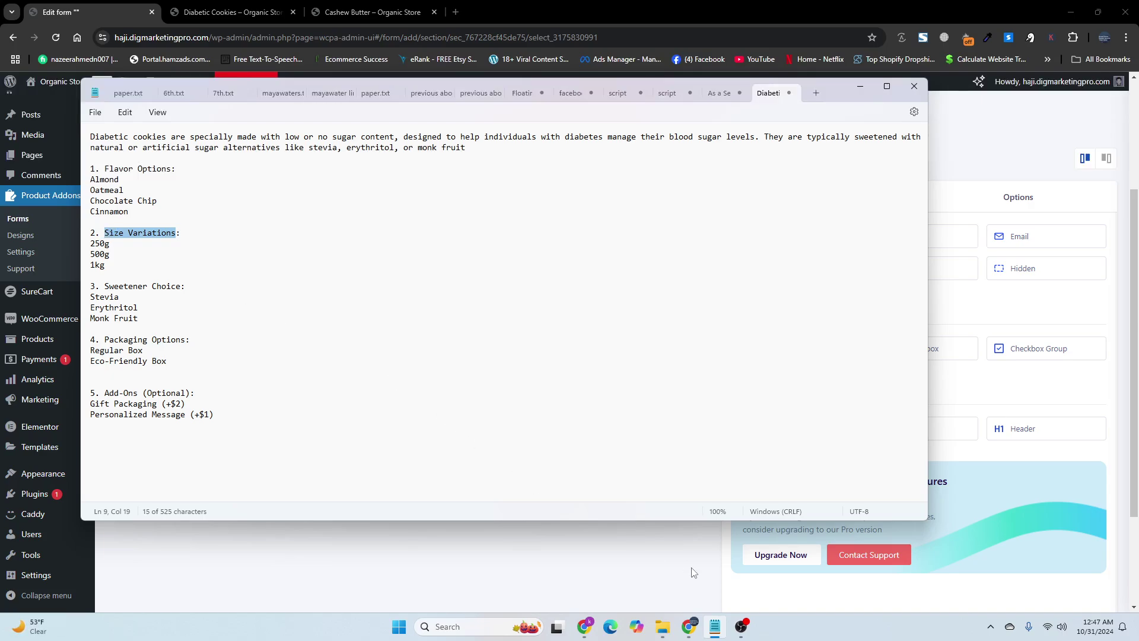
click(685, 603)
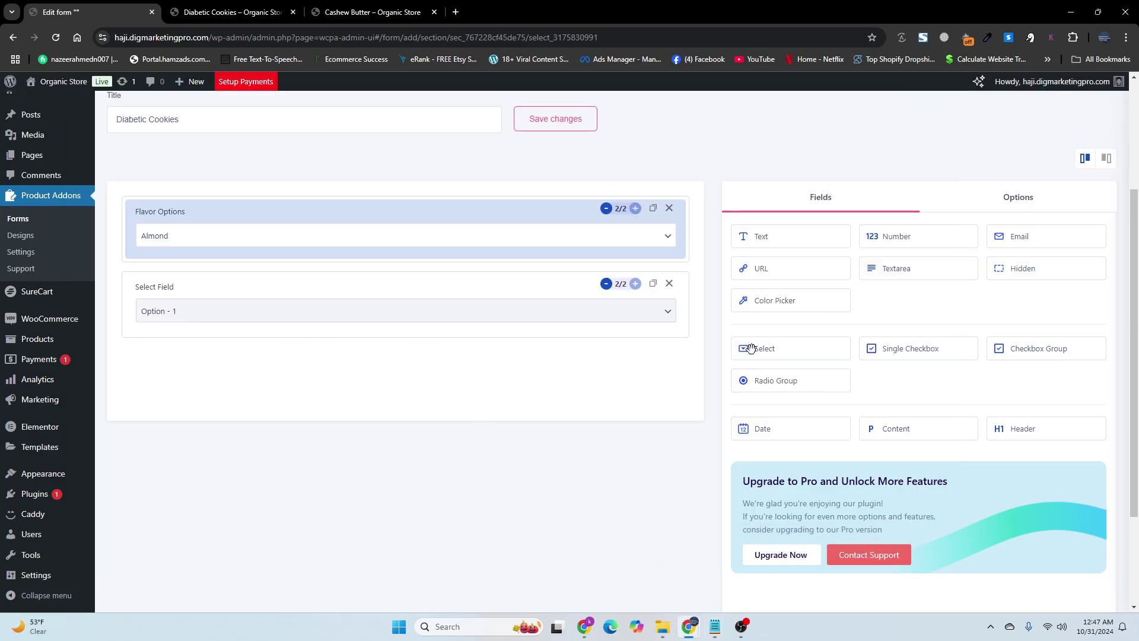
click(461, 312)
click(697, 307)
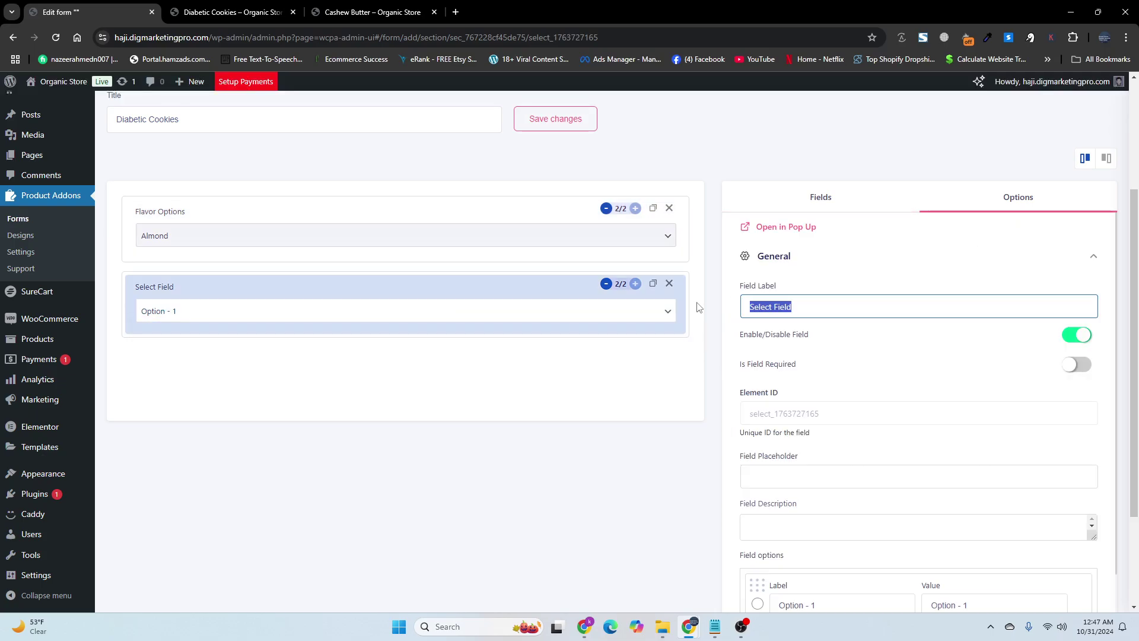
key(BackSpace)
key(ctrl+v)
Set the first option label of the Size Variations field to 250g, copied from the Notepad notes
scroll(850, 408, down, 3)
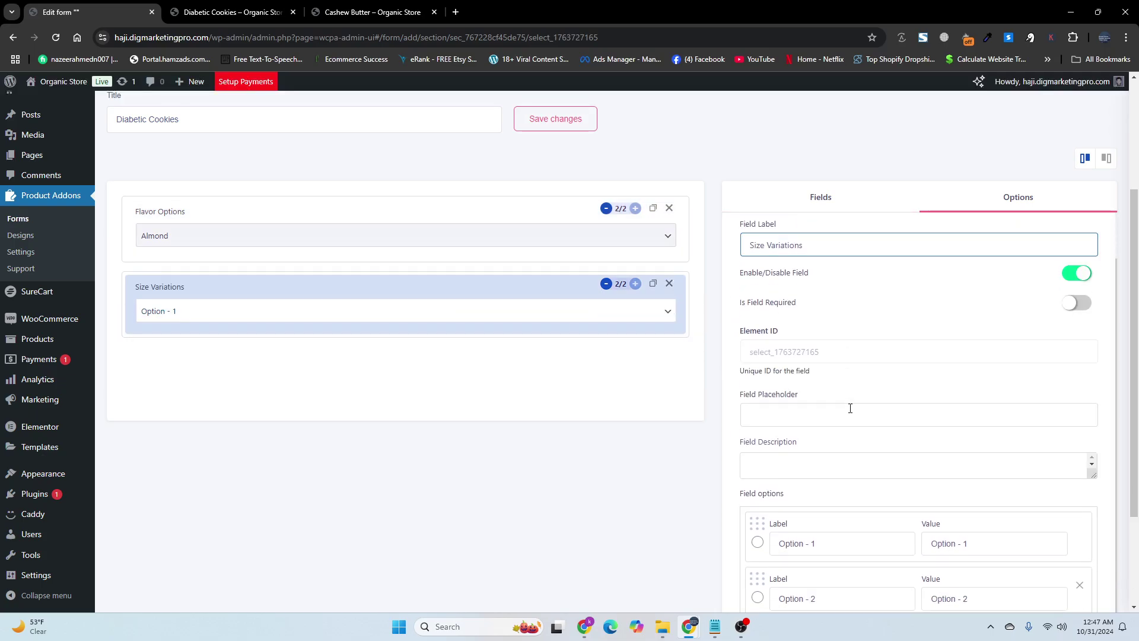
click(715, 626)
drag(131, 249, 92, 248)
key(ctrl+c)
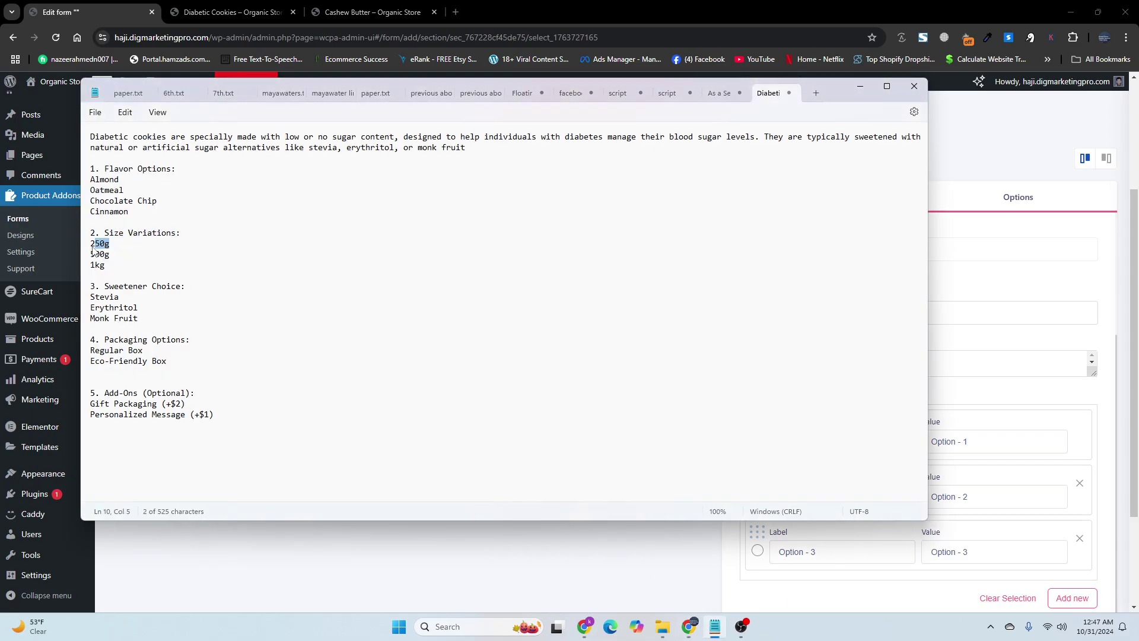
mouse_move(689, 630)
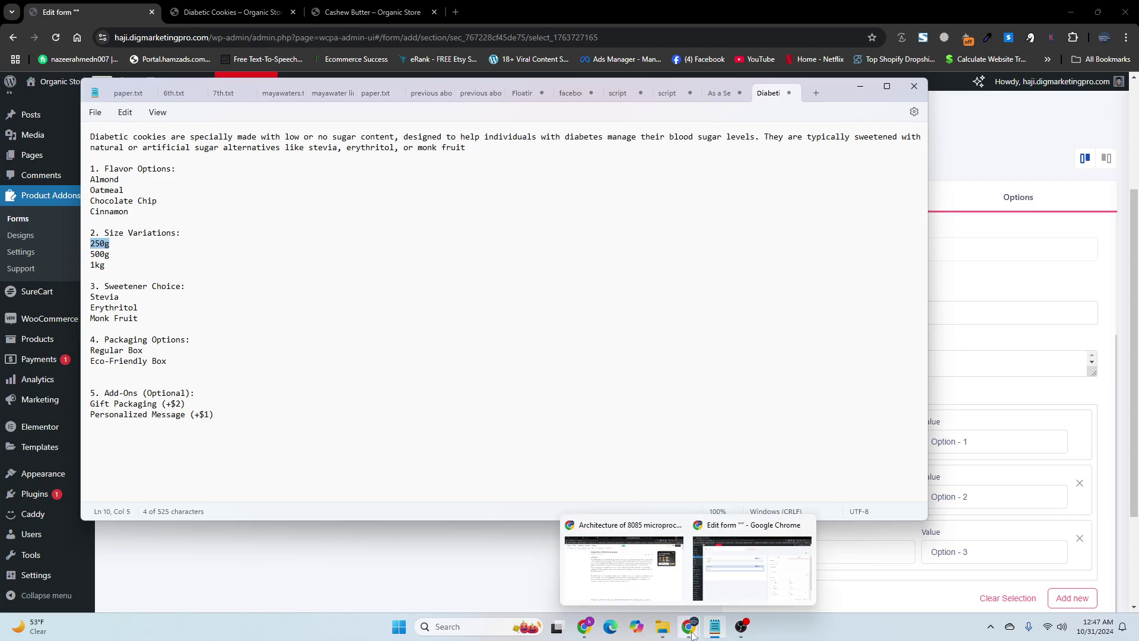
click(671, 555)
drag(825, 442, 781, 442)
key(ctrl+v)
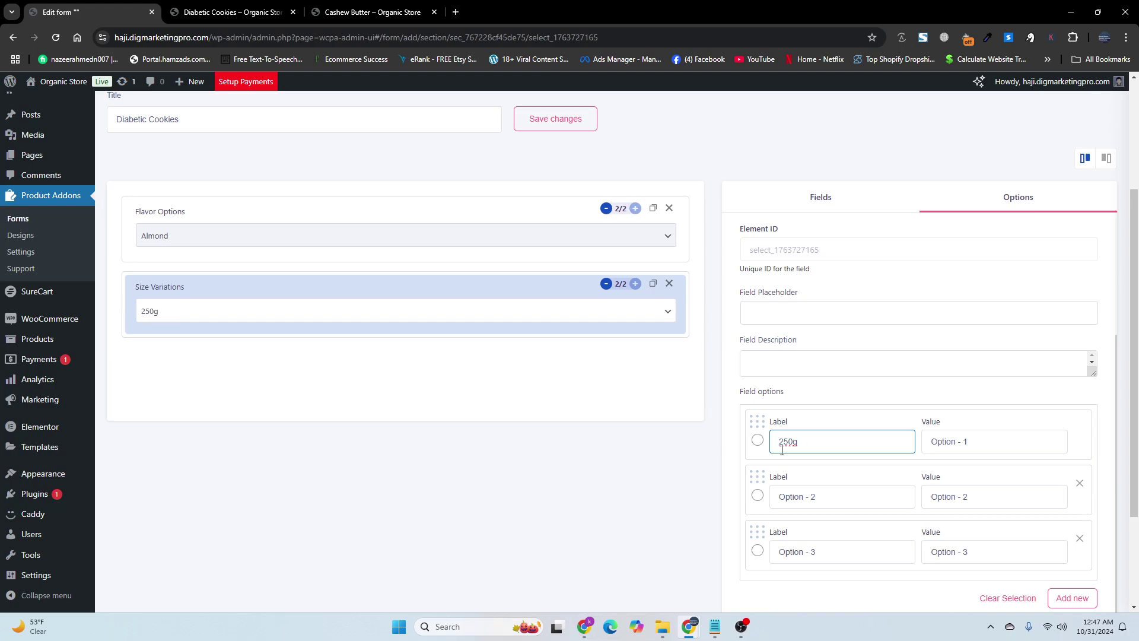
Set the second option label of the Size Variations field to 500g, copied from the Notepad notes
click(716, 623)
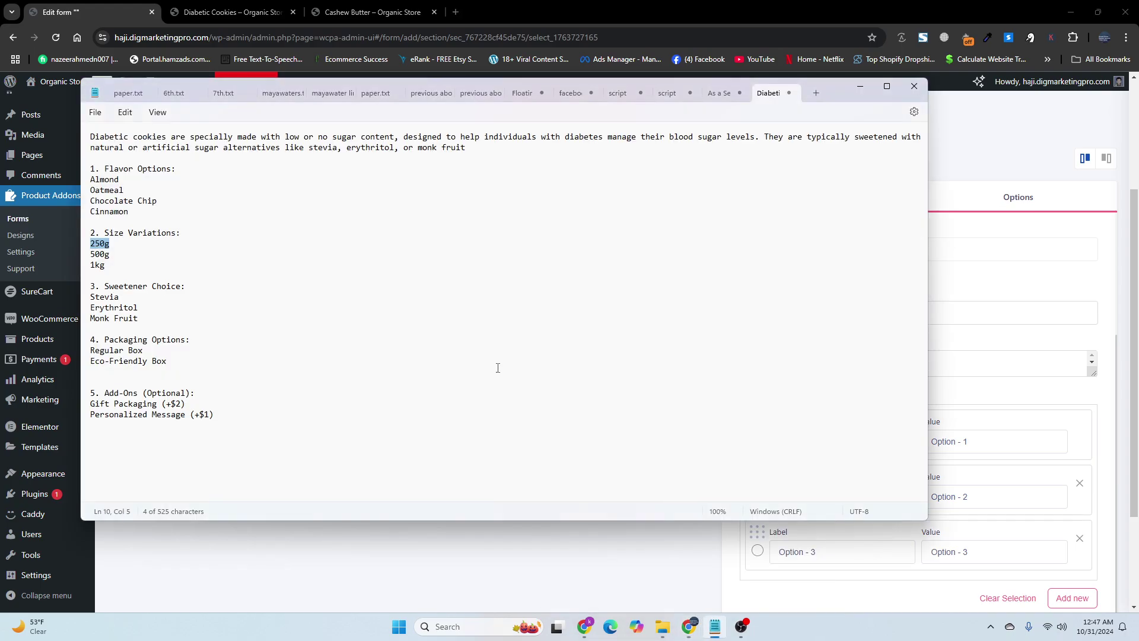
double_click(107, 254)
key(ctrl+c)
click(595, 562)
drag(818, 496, 772, 494)
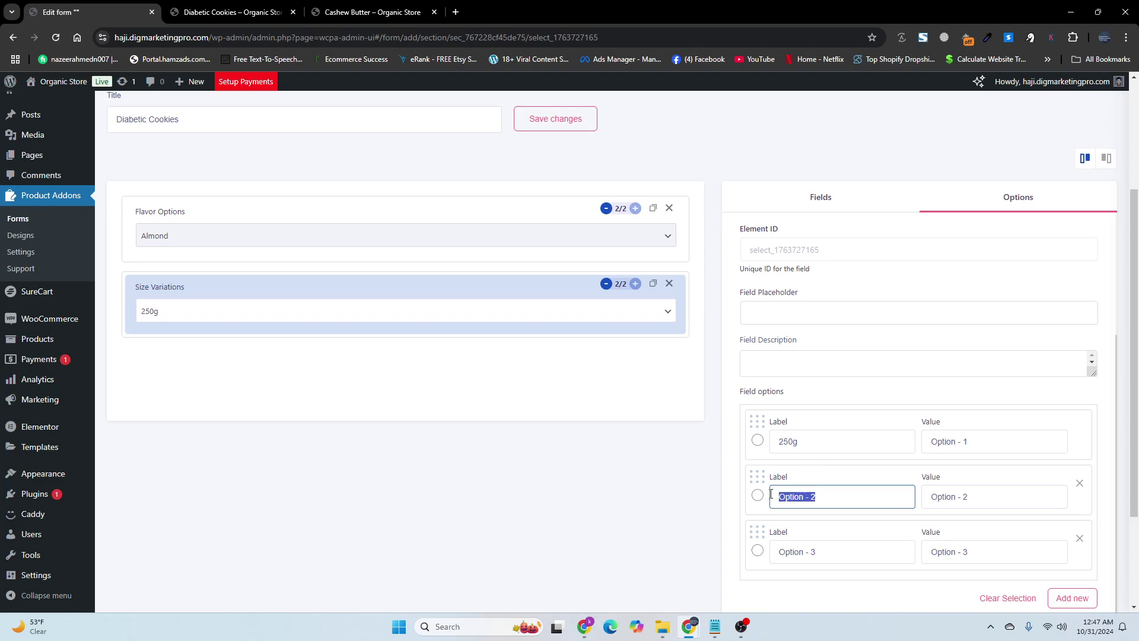
key(BackSpace)
key(ctrl+v)
Set the third option label of the Size Variations field to 600g
drag(825, 557, 740, 569)
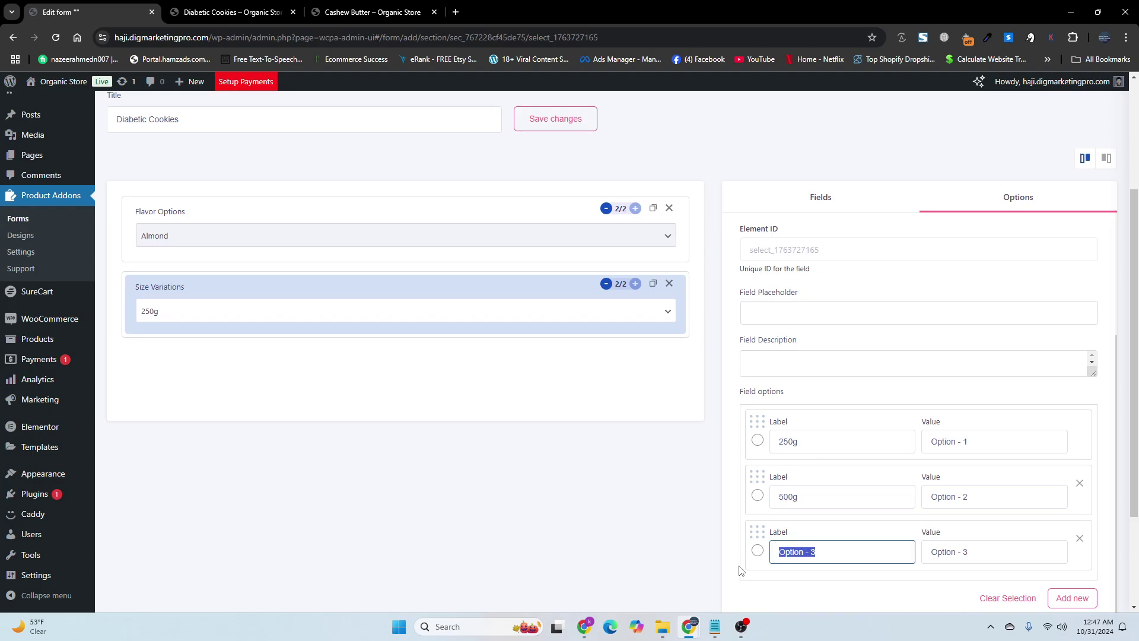
key(BackSpace)
key(ctrl+v)
Return to the list of available field types and save the Diabetic Cookies form
click(830, 196)
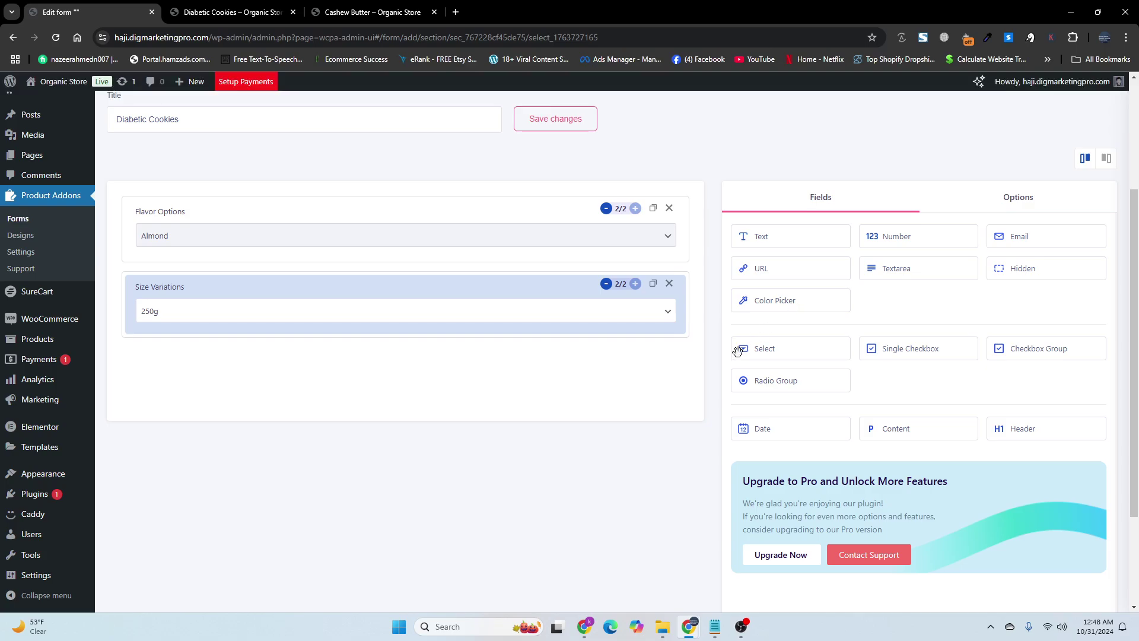
scroll(433, 374, up, 2)
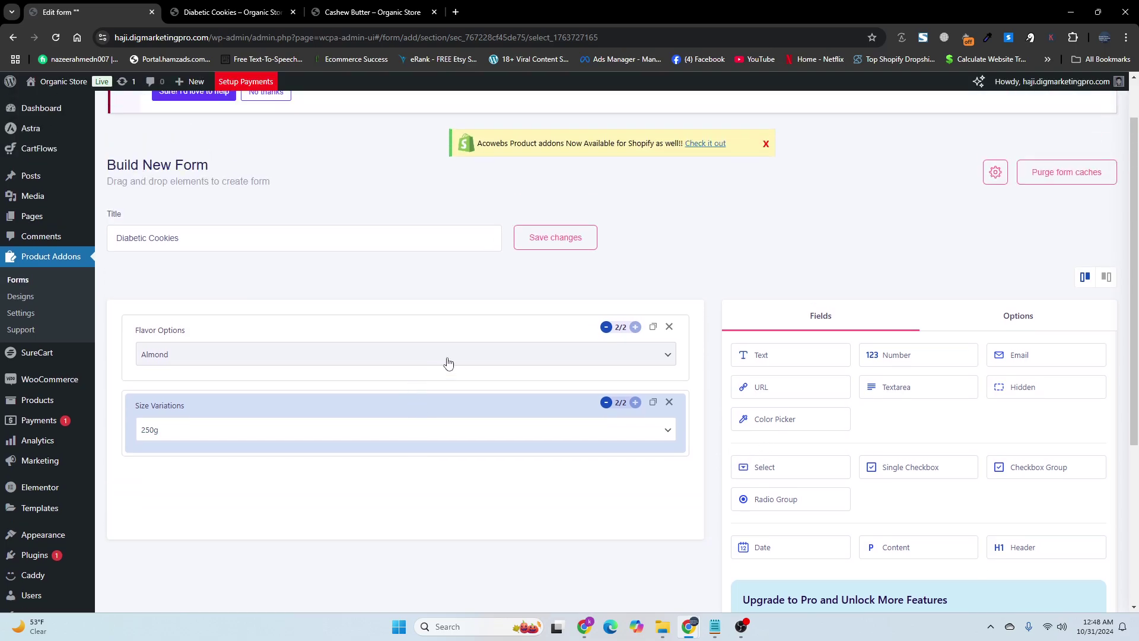
click(556, 238)
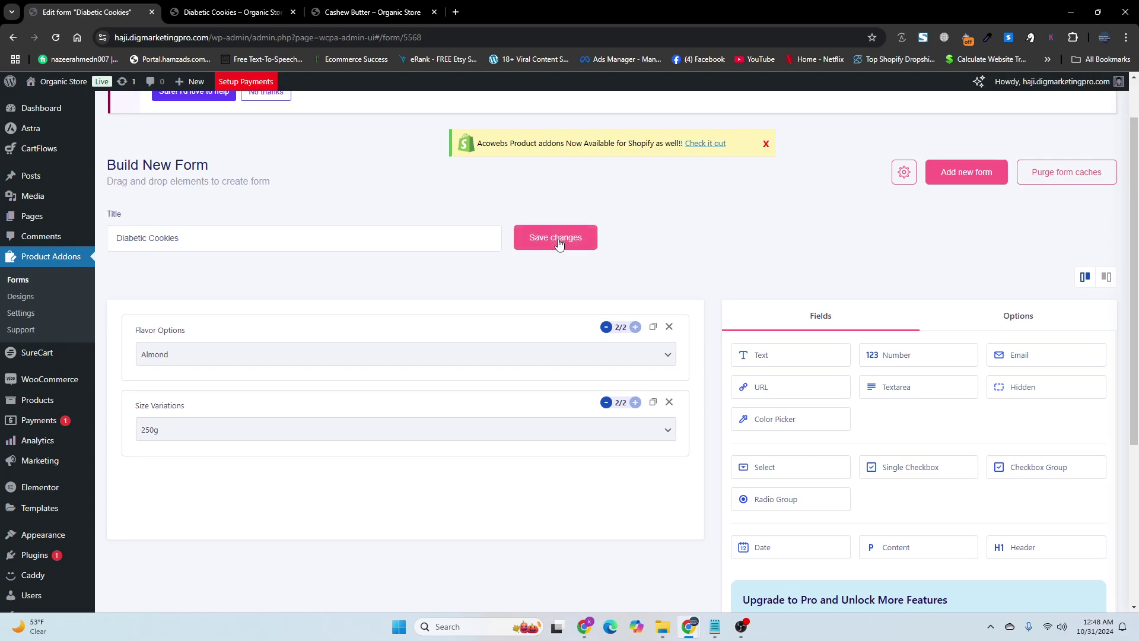
Reload the Diabetic Cookies store page to check for the addon fields, and return to the form editor
click(206, 7)
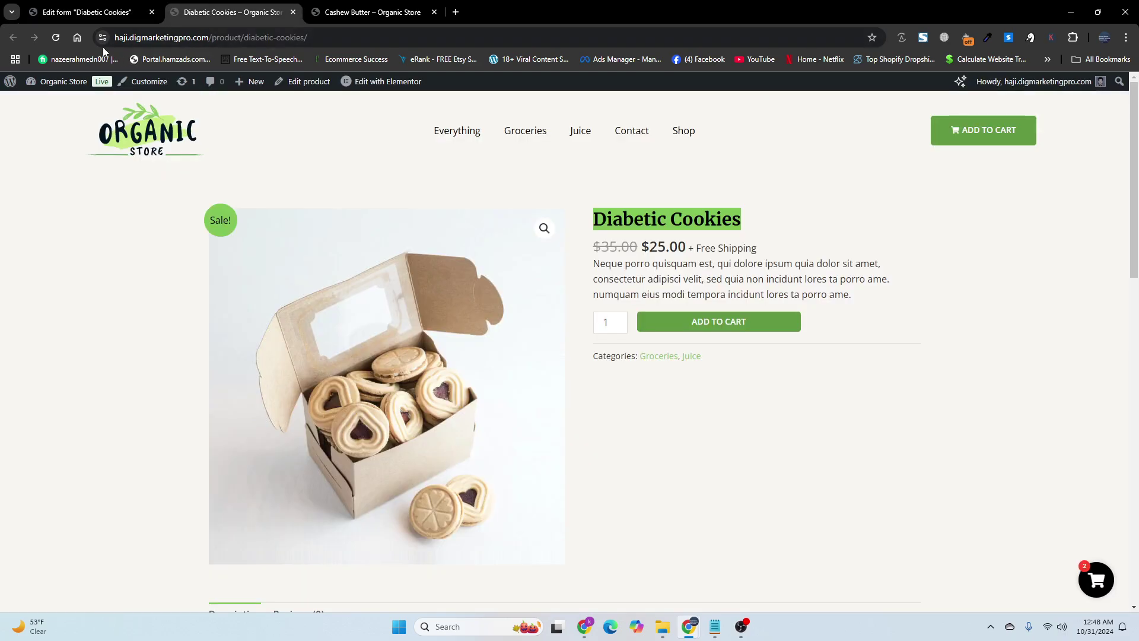
click(61, 36)
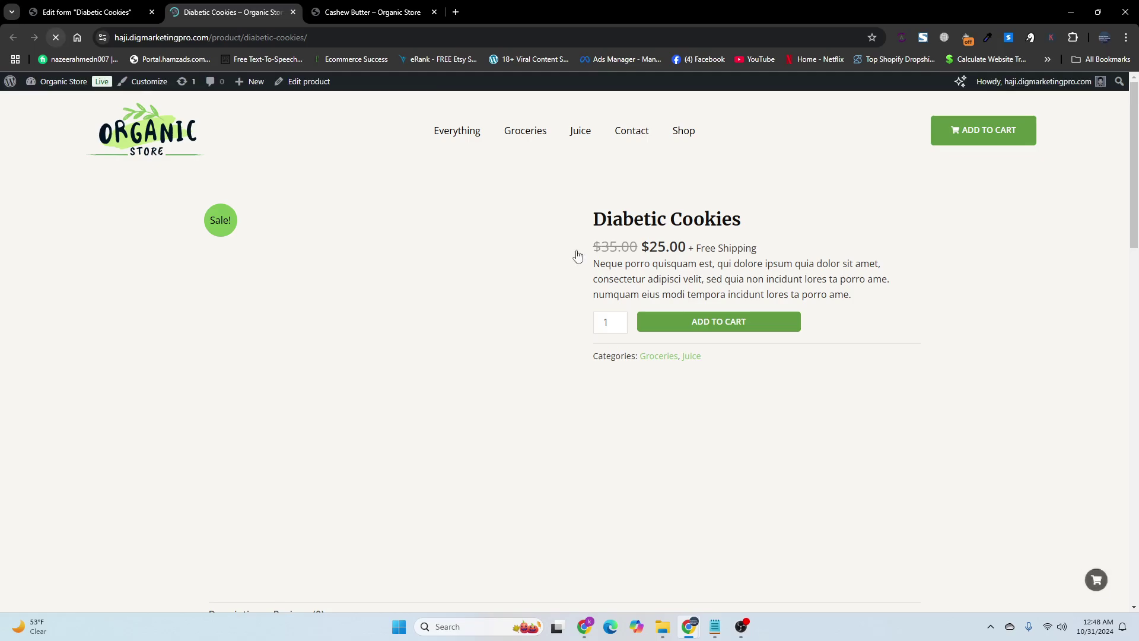
click(54, 9)
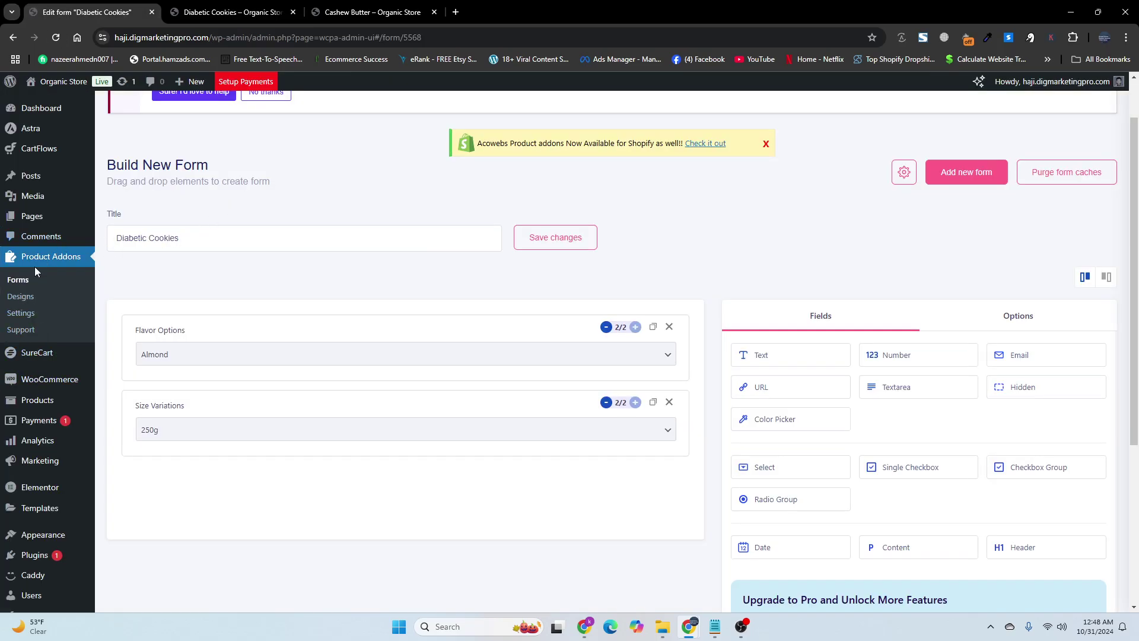
Open the Diabetic Cookies product for editing in a new browser tab from the products list, placing that tab right after the list
scroll(41, 320, down, 1)
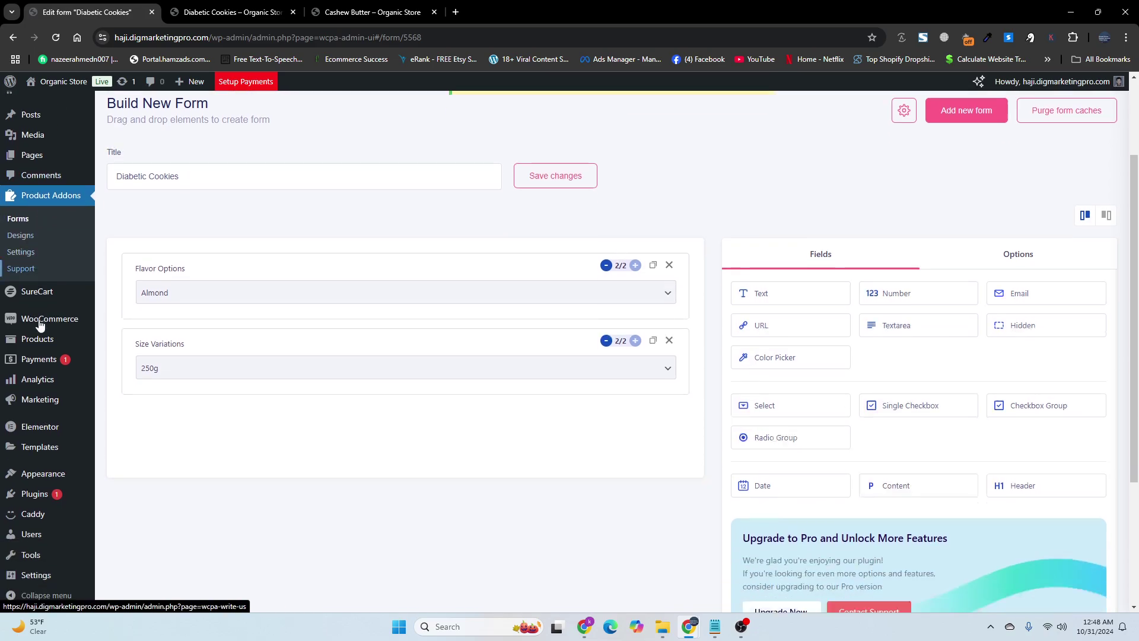
scroll(41, 298, down, 1)
click(40, 342)
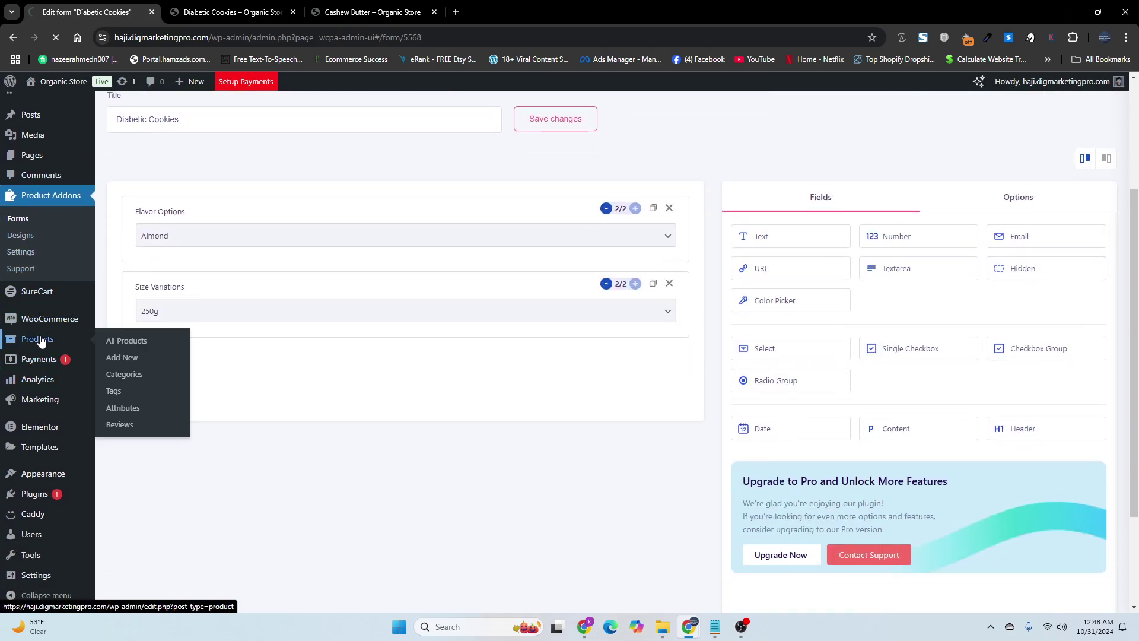
scroll(182, 449, down, 1)
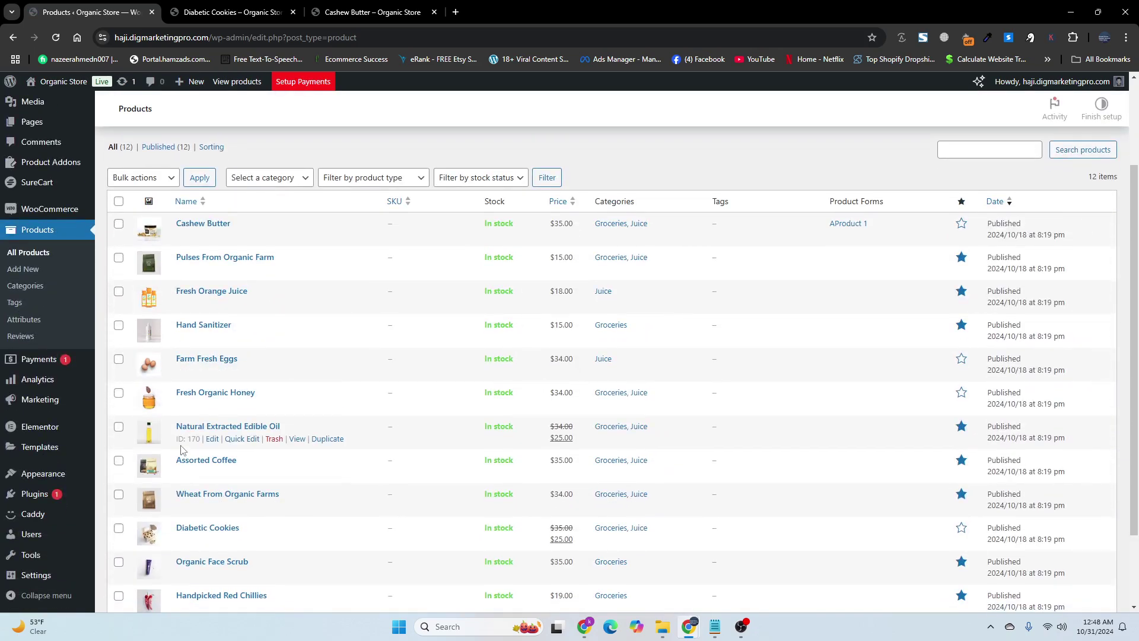
scroll(182, 449, down, 2)
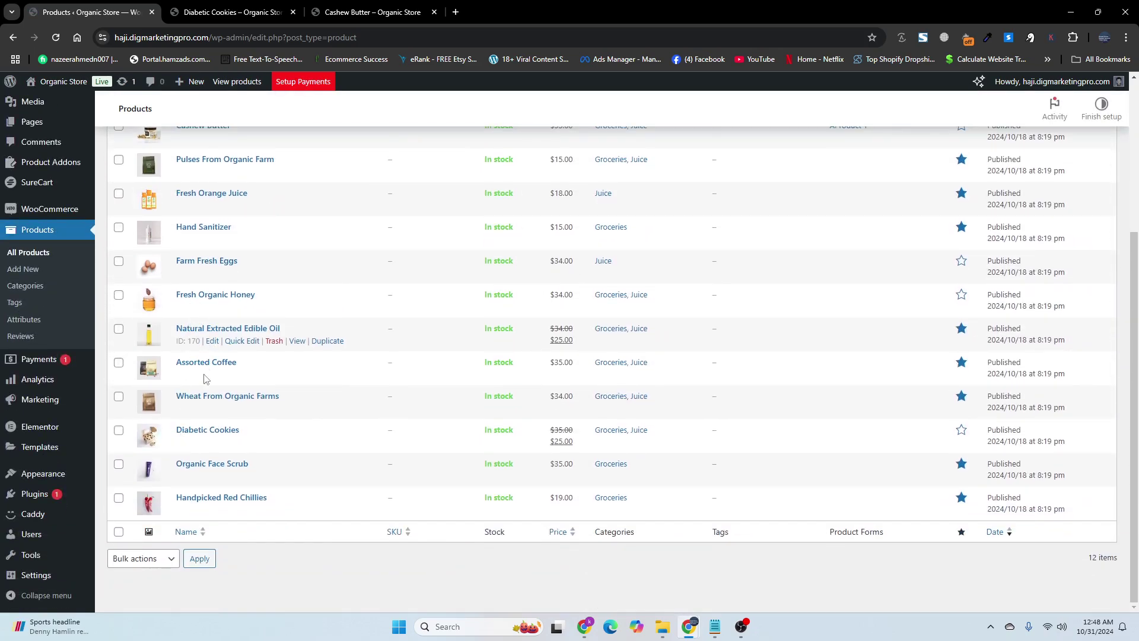
right_click(211, 466)
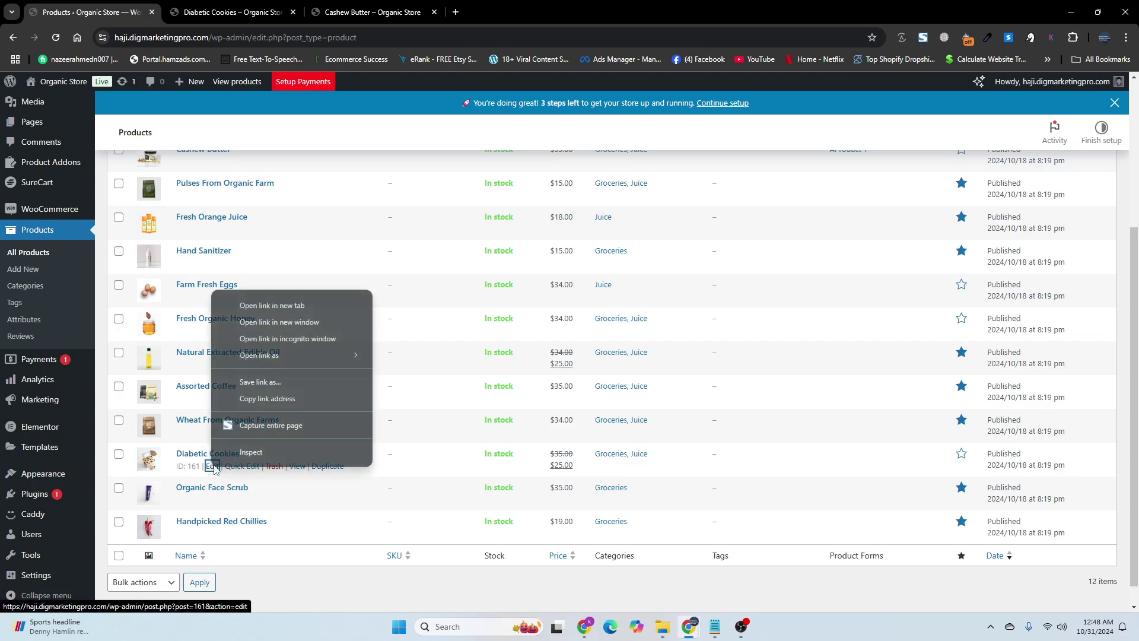
click(243, 301)
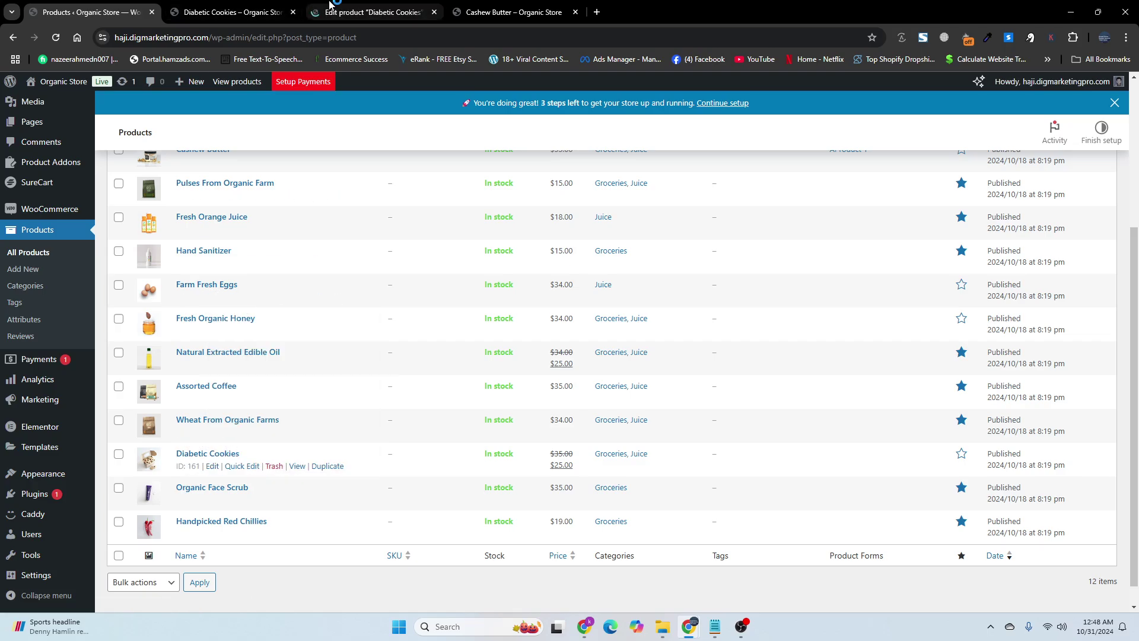
drag(379, 12, 237, 12)
Assign the Diabetic Cookies addon form to the product in its Product Addons configuration
scroll(309, 374, down, 10)
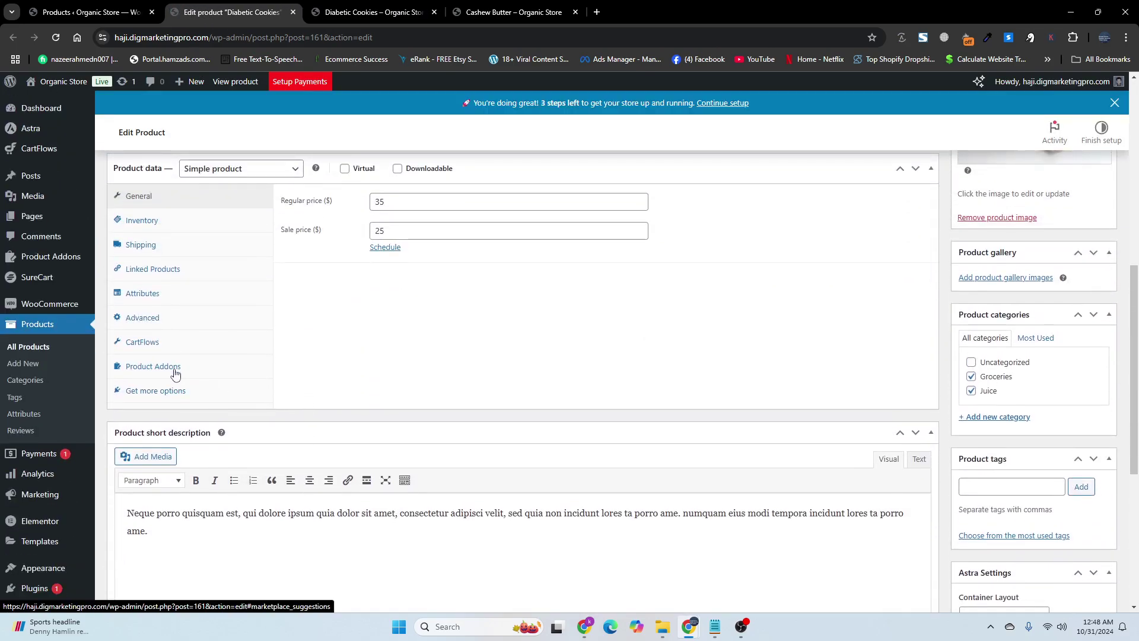
scroll(148, 373, up, 1)
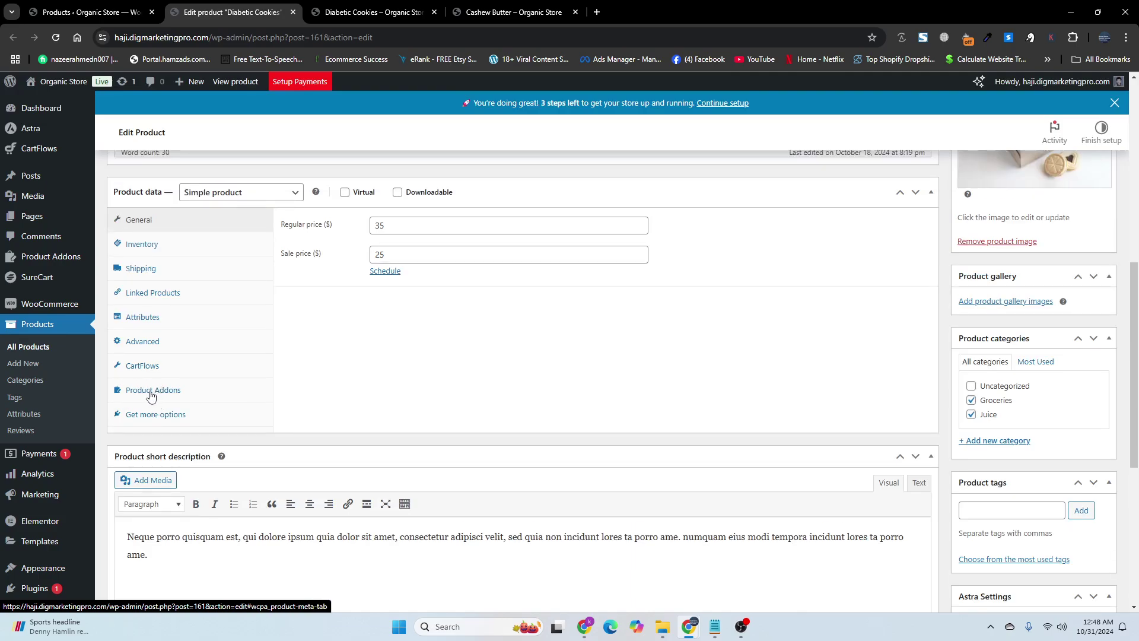
click(151, 393)
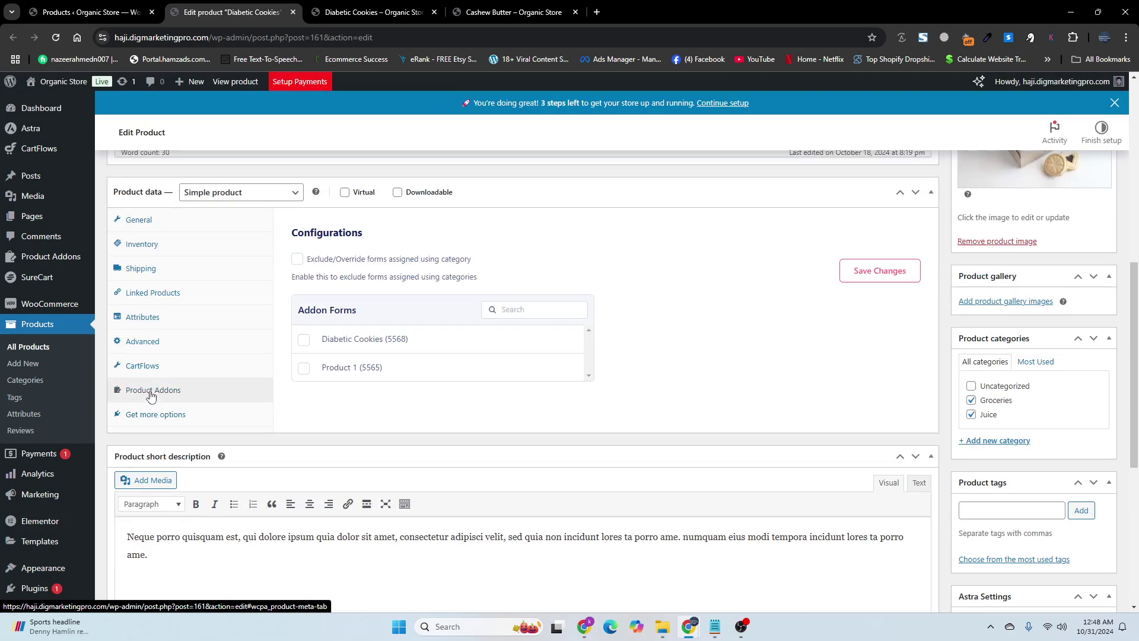
click(304, 341)
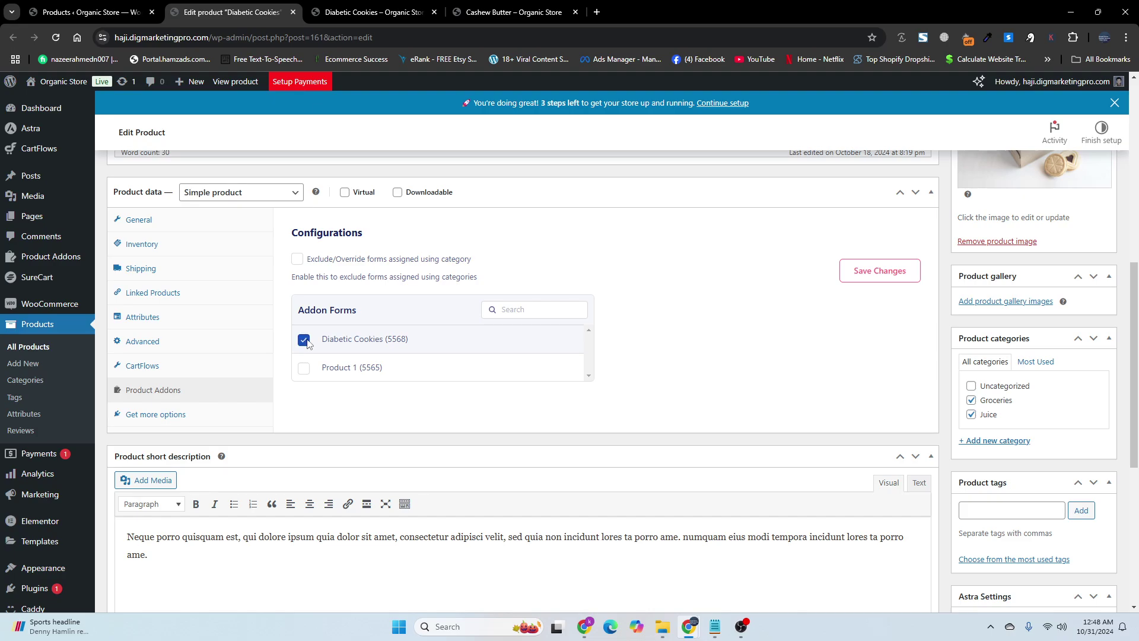
Replace the product description with the introductory paragraph about diabetic cookies copied from the Notepad notes
scroll(308, 344, up, 7)
drag(158, 393, 119, 361)
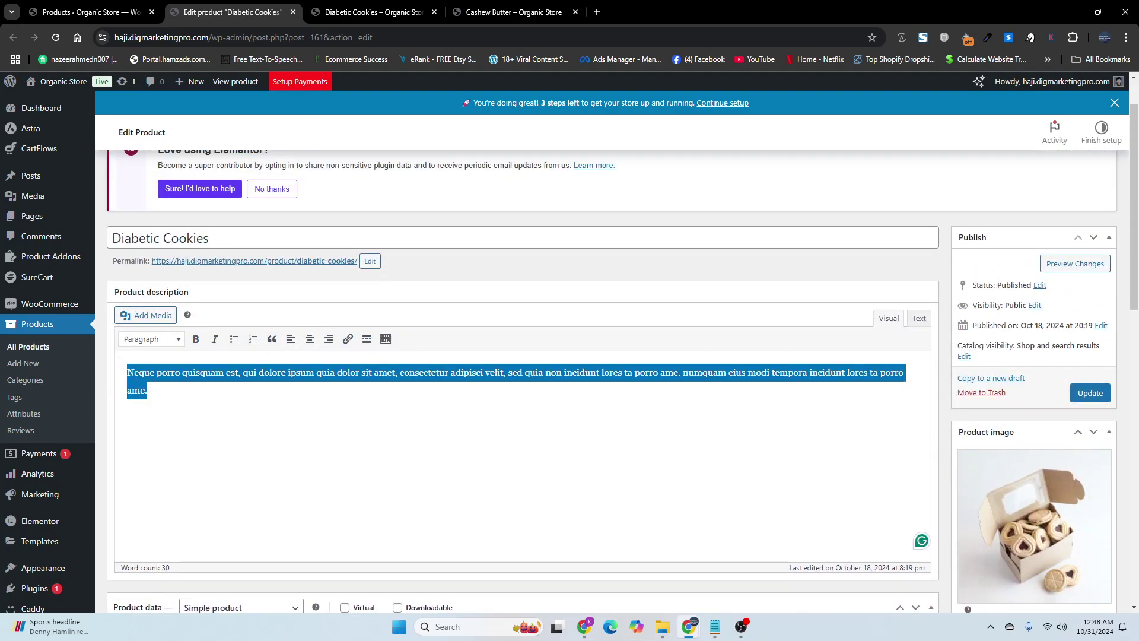
key(BackSpace)
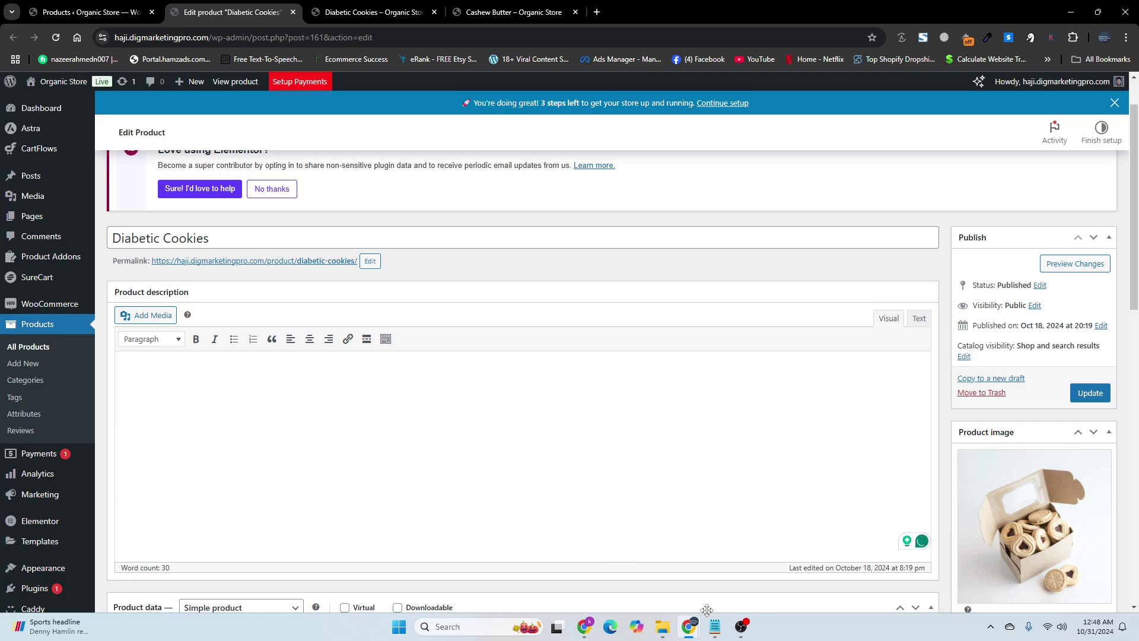
click(715, 626)
drag(491, 155, 93, 134)
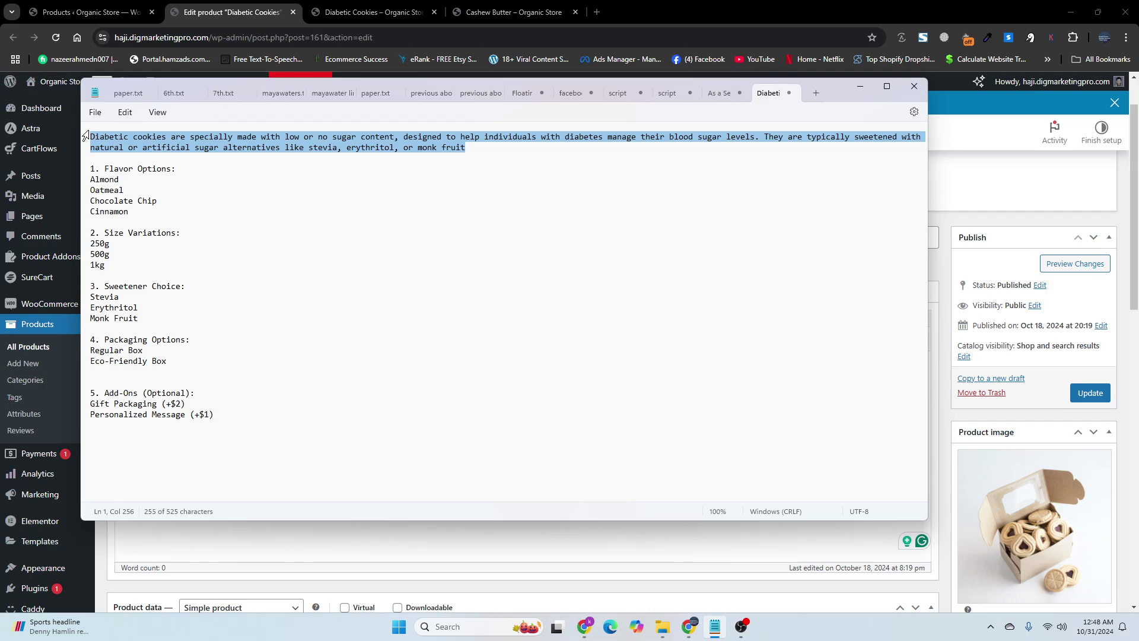
click(512, 528)
text(Diabetic cookies are specially made with low or no sugar content, designed to help individuals with diabetes manage their blood sugar levels. They are typically sweetened with natural or artificial sugar alternatives like stevia, erythritol, or monk fruit)
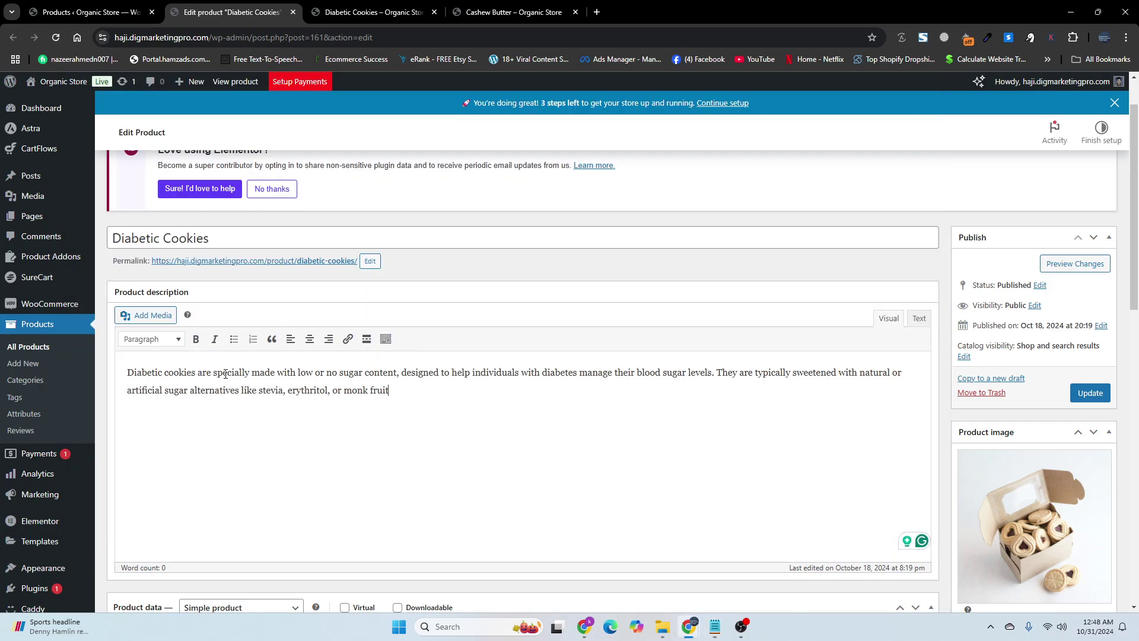
Clear the product's sale price in the general product data and update the product
scroll(303, 390, down, 5)
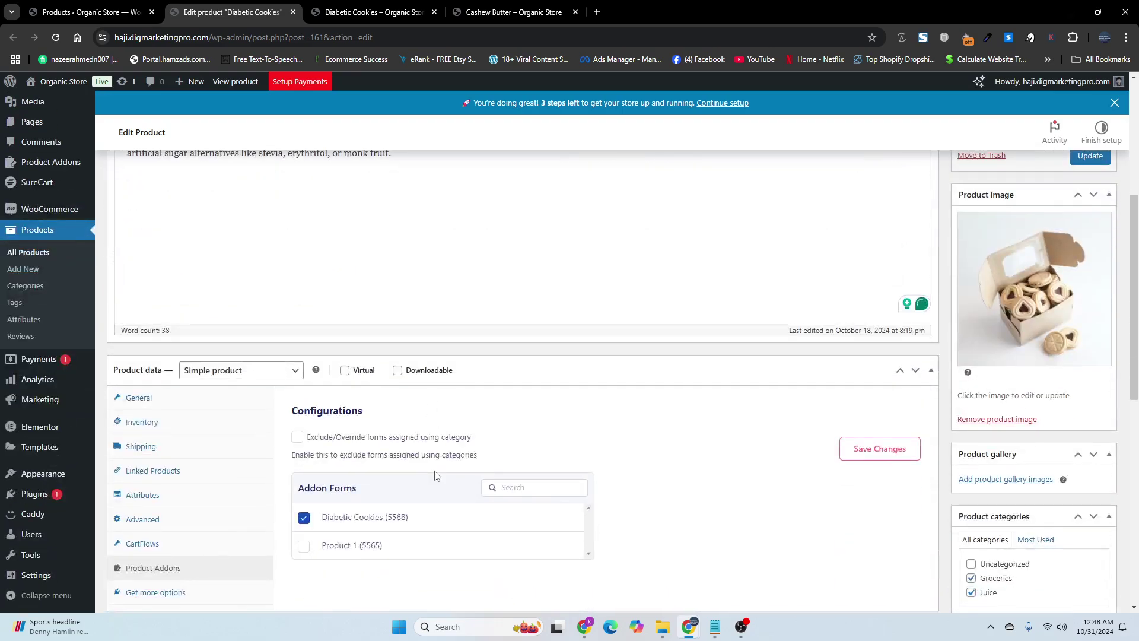
click(166, 344)
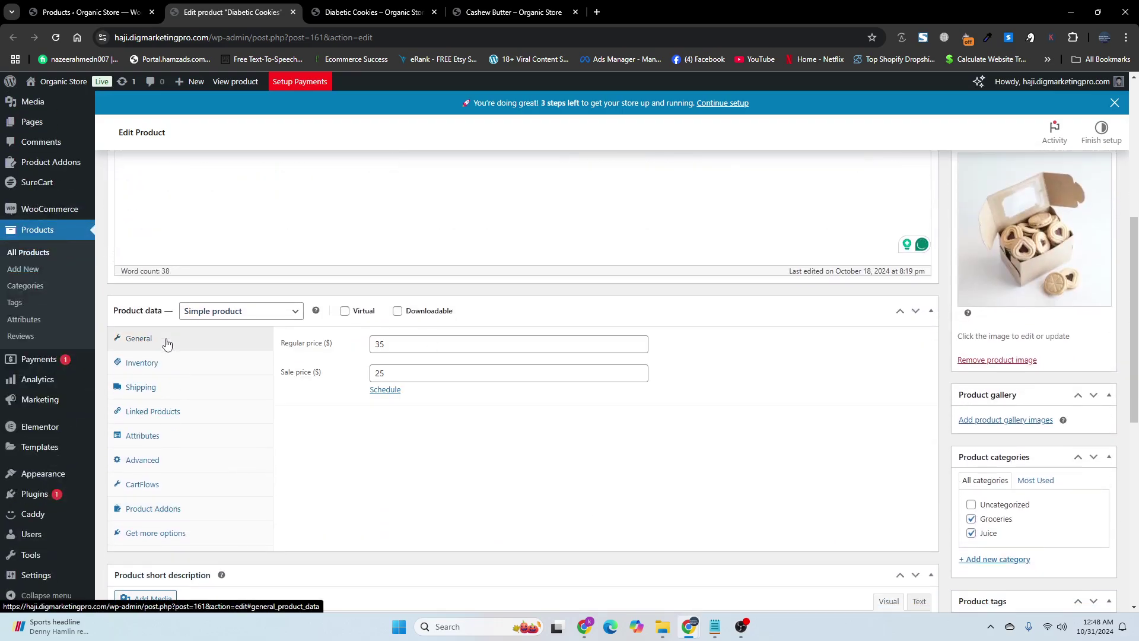
click(401, 370)
key(BackSpace)
key(BackSpace)
scroll(789, 315, up, 7)
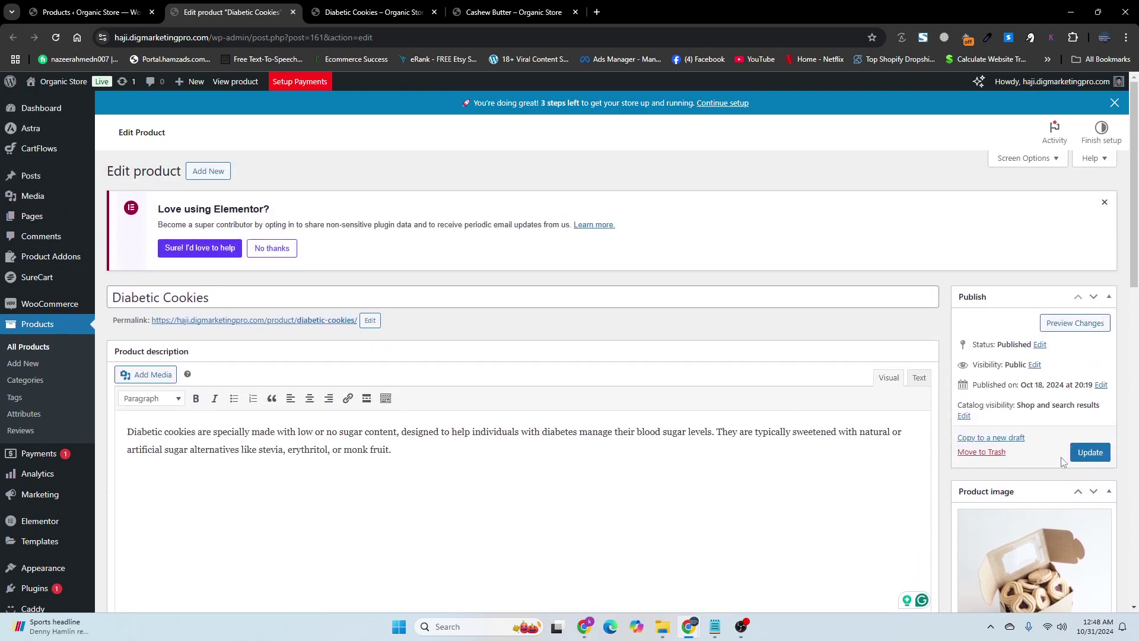
click(1089, 453)
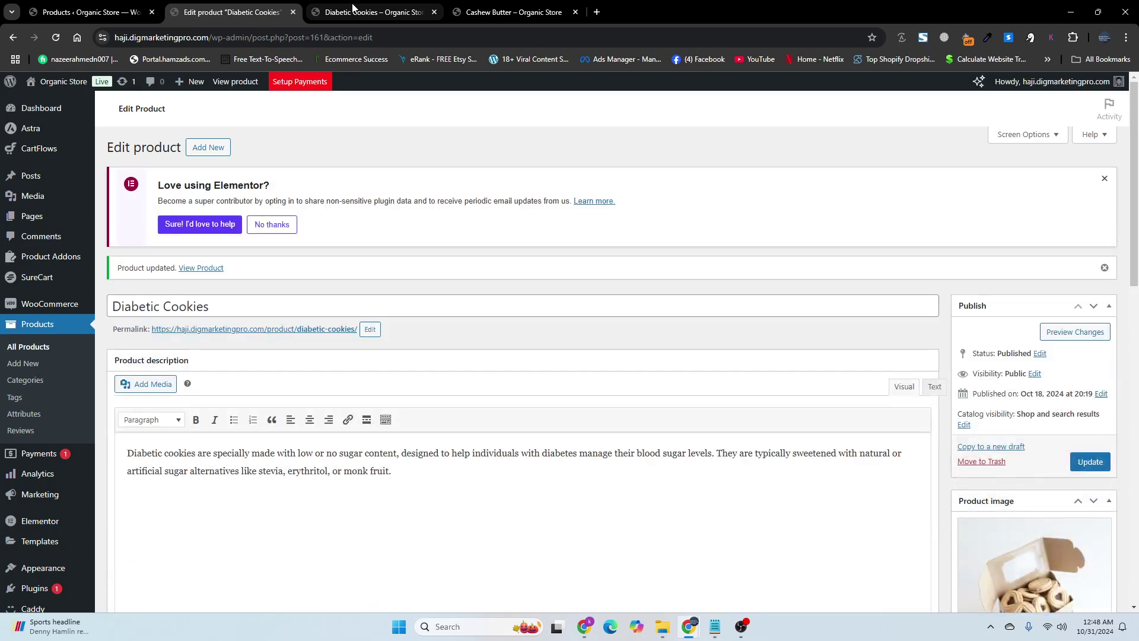
Reload the Diabetic Cookies store page and choose Chocolate Chip as the flavor and 500g as the size
click(352, 8)
click(55, 38)
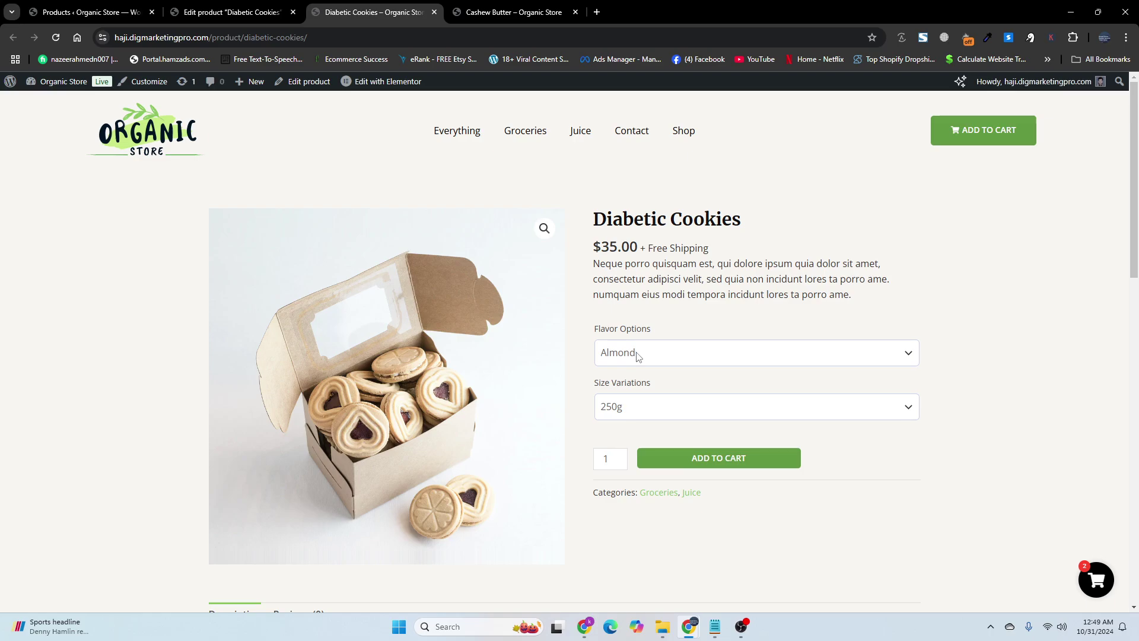
click(638, 354)
click(637, 414)
click(637, 407)
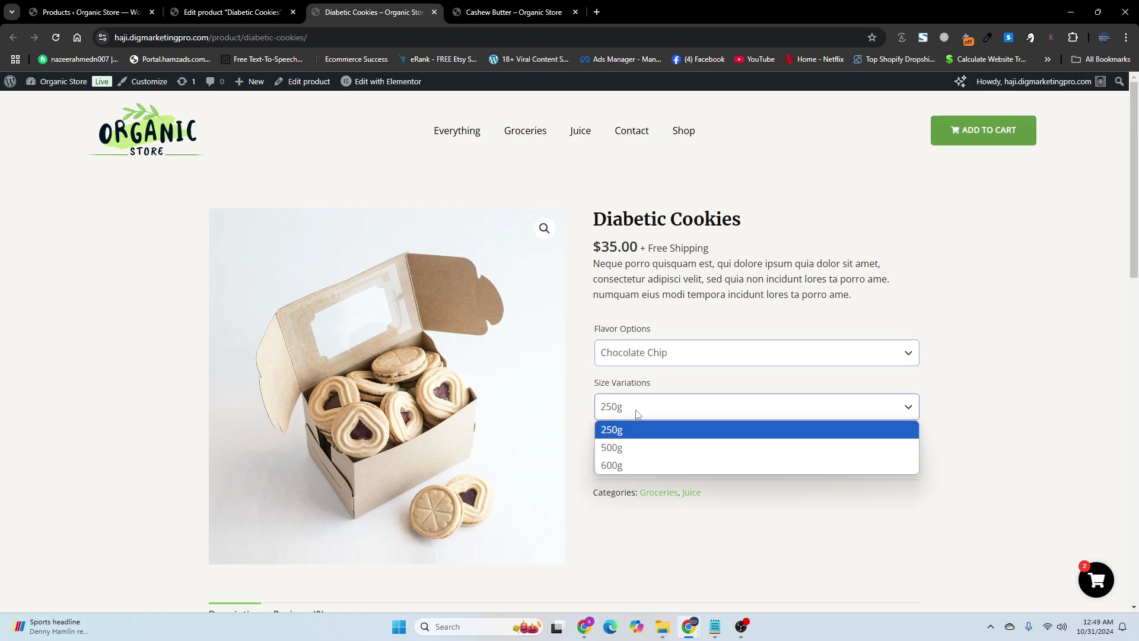
click(637, 445)
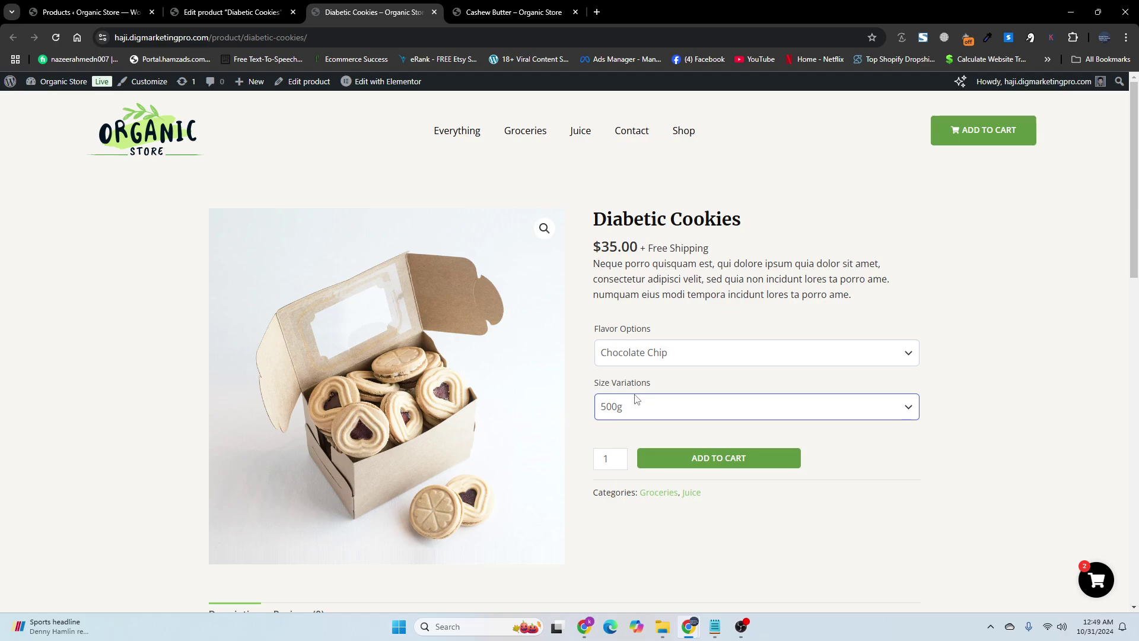